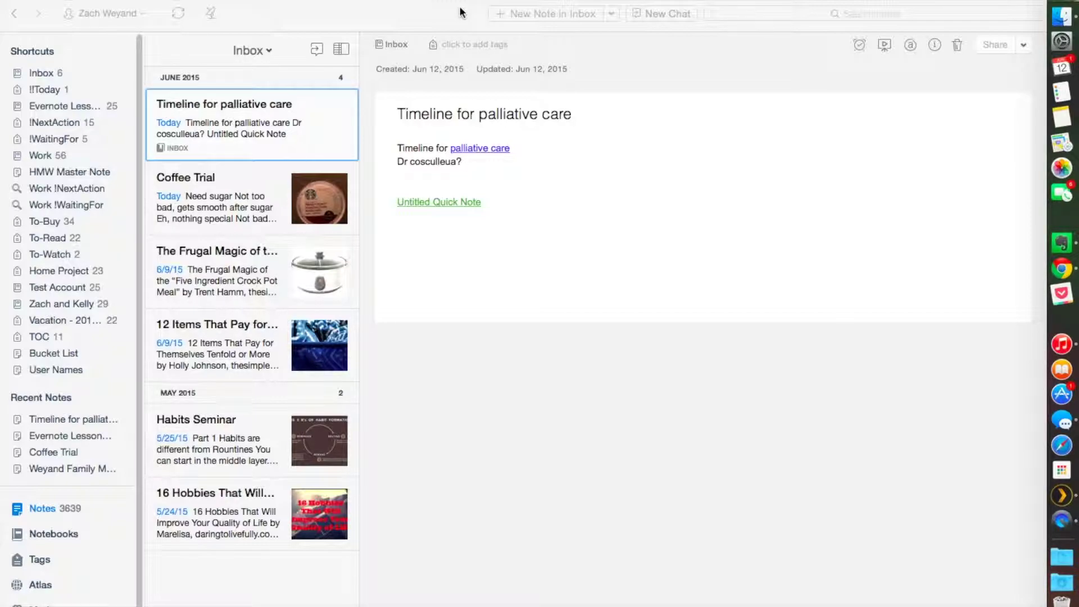
Step: Create a new Inbox note titled 'Grocery List'
left_click(543, 227)
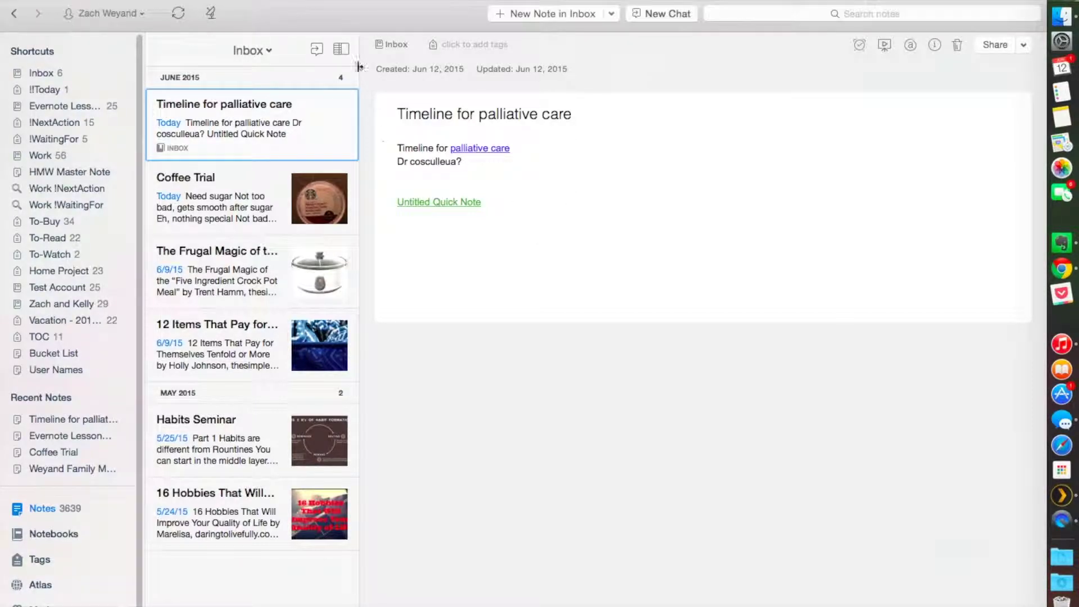
left_click(505, 12)
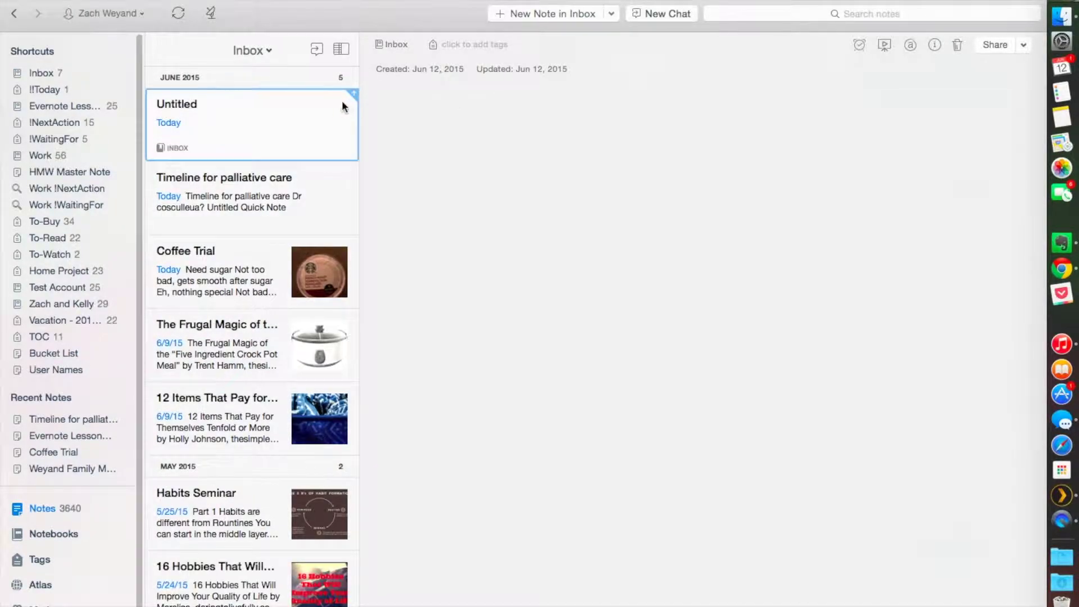
type("Gr")
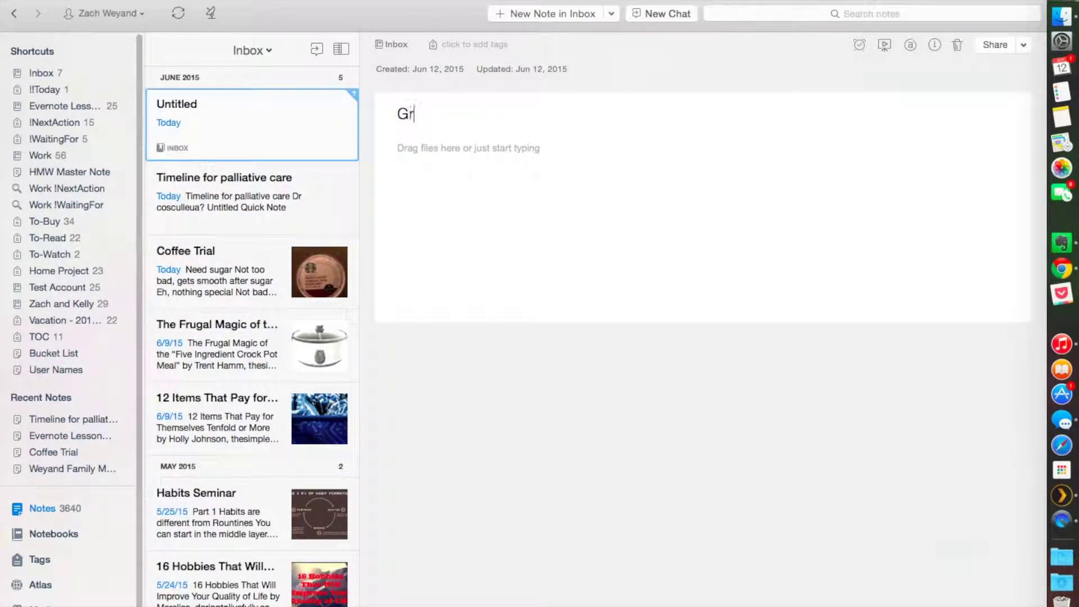
type("ocery List")
key("Return")
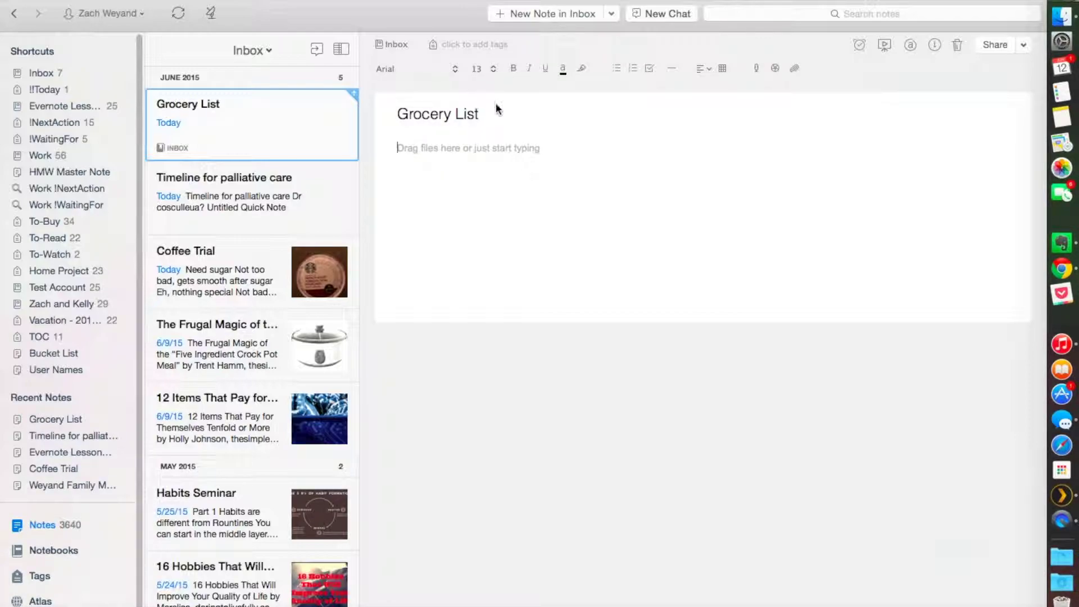
Step: Add an 'Apples' to-do item in the note body and tick it off
left_click(650, 69)
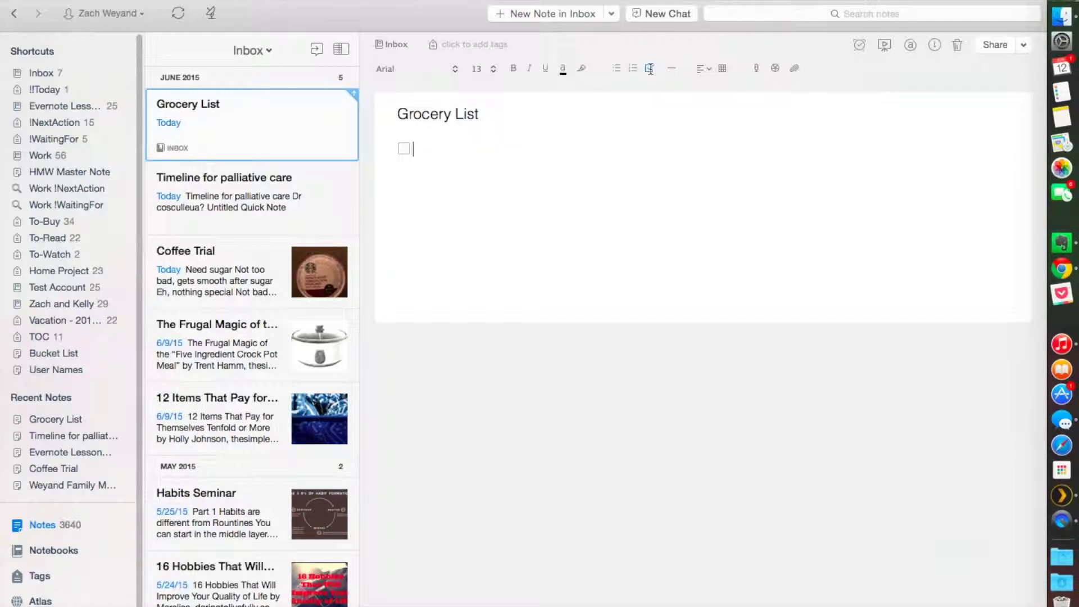
type("Apples")
key("Return")
left_click(403, 149)
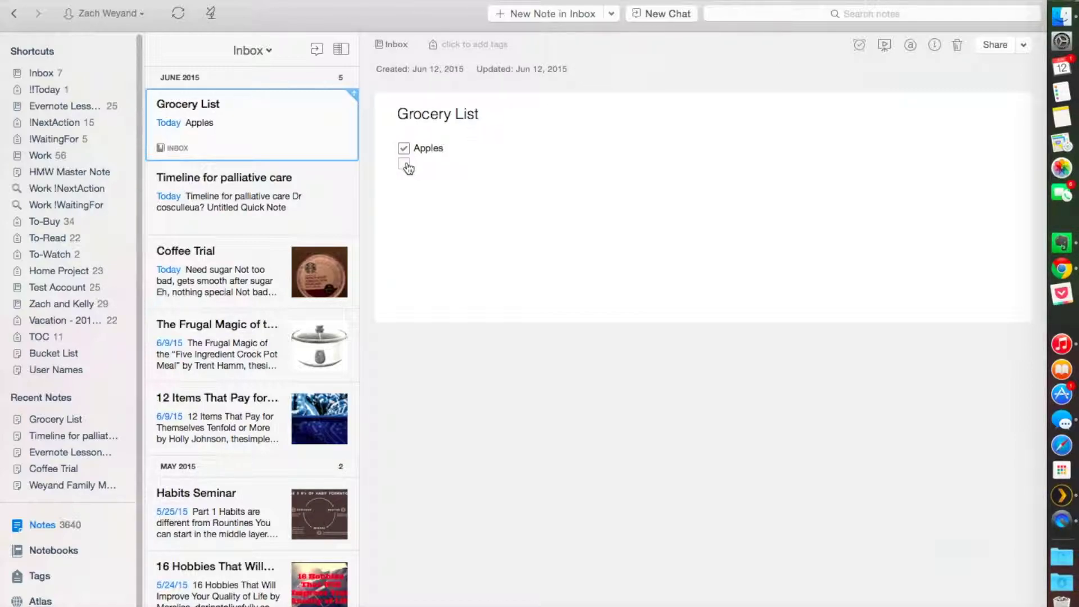
left_click(403, 148)
left_click(404, 149)
left_click(422, 167)
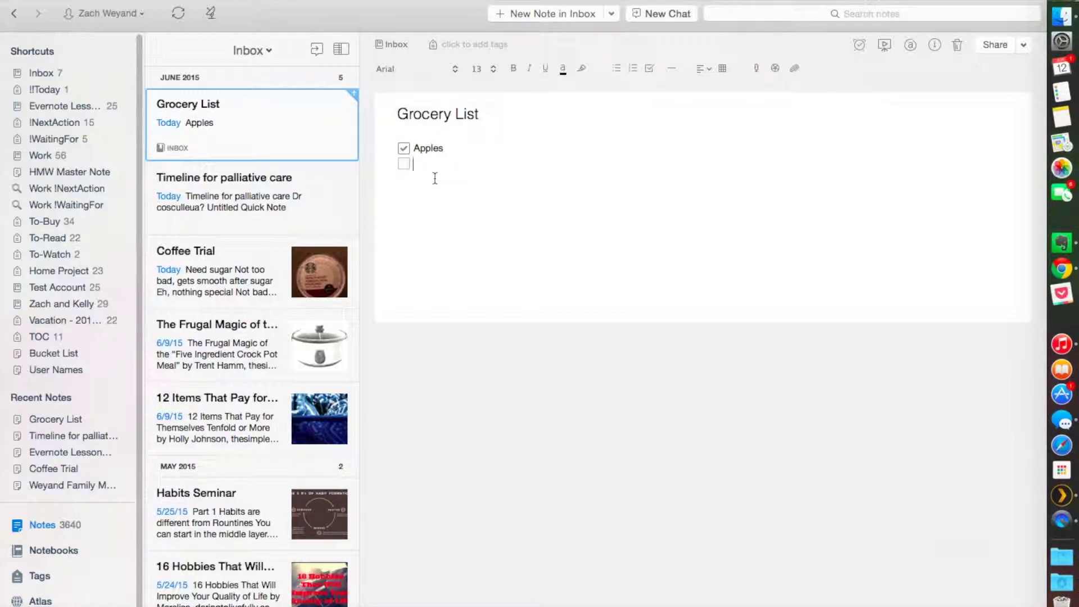
Step: Insert a 'Produce' heading line above the Apples item
left_click(457, 145)
key("super+Left")
key("Return")
key("Return")
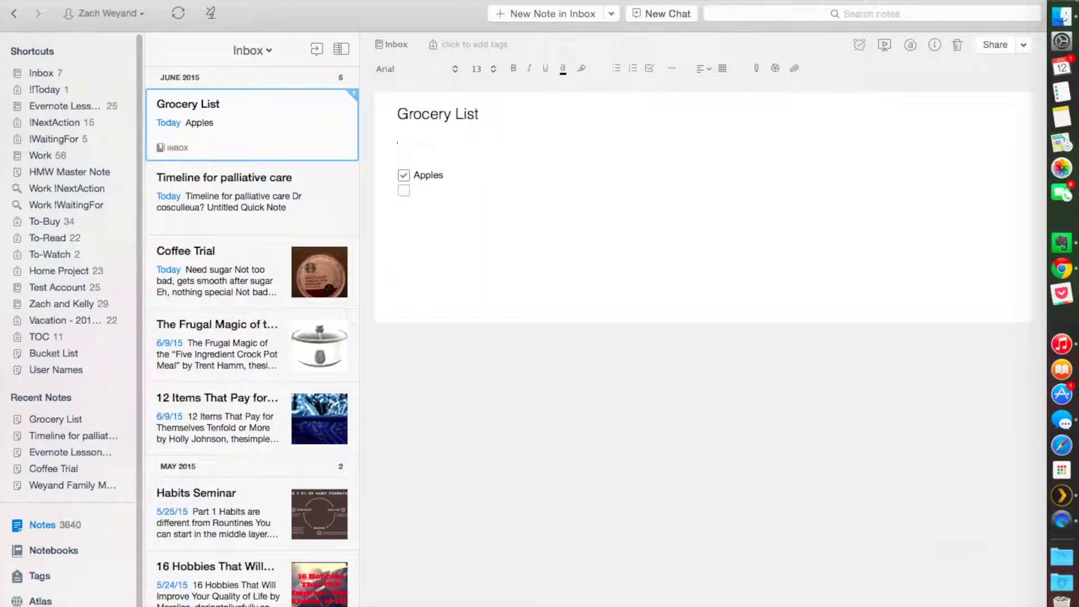
type("Produce")
Step: Add 'Meats' and 'Breads' lines below Apples, with an empty to-do box under Meats
key("BackSpace")
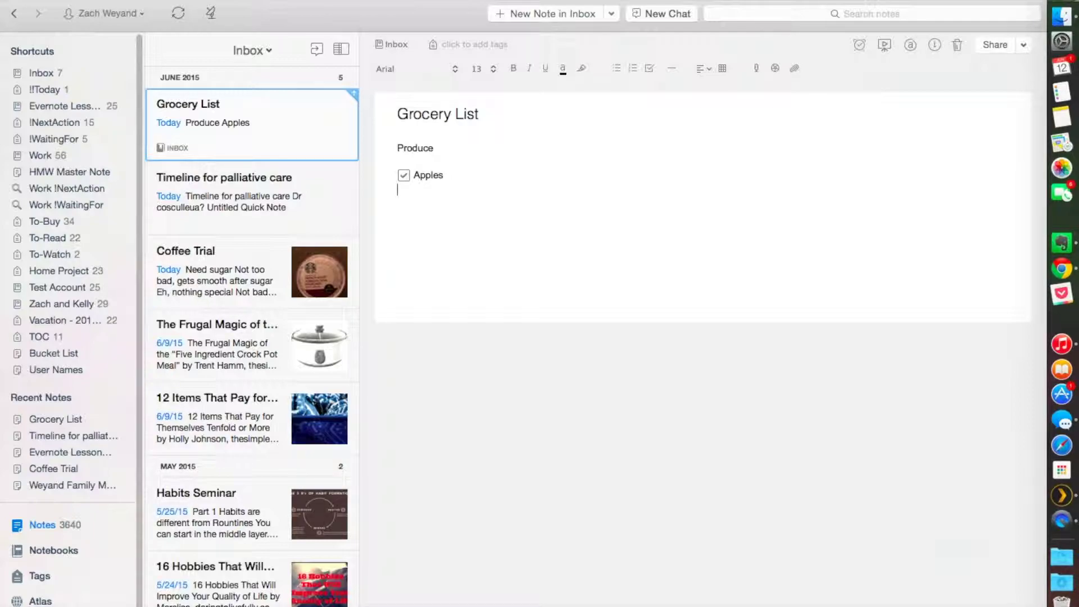
key("super+shift+t")
key("Return")
type("Meats")
key("Return")
type("Breads")
left_click(398, 217)
key("super+shift+t")
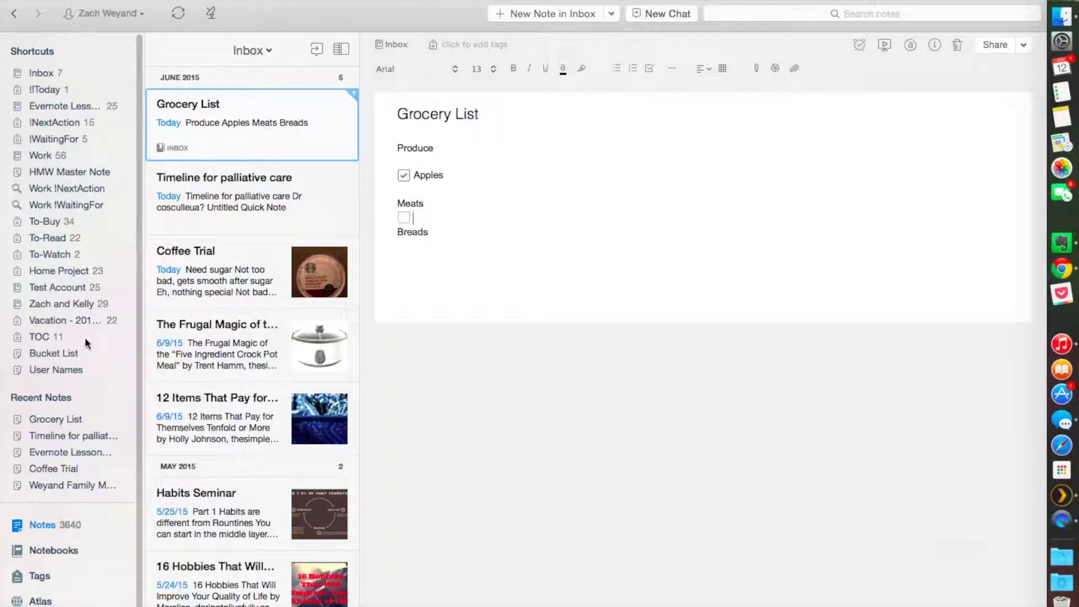
Step: Open the Bucket List note, scroll through its checklist and travel list, then return to the Inbox
left_click(70, 352)
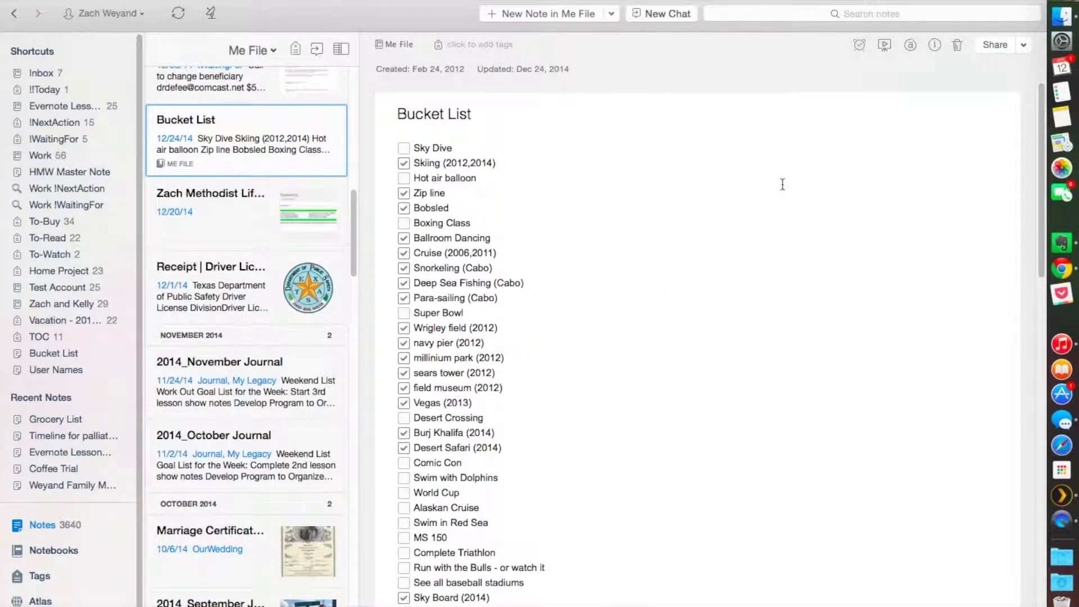
scroll(781, 191, "down", 3)
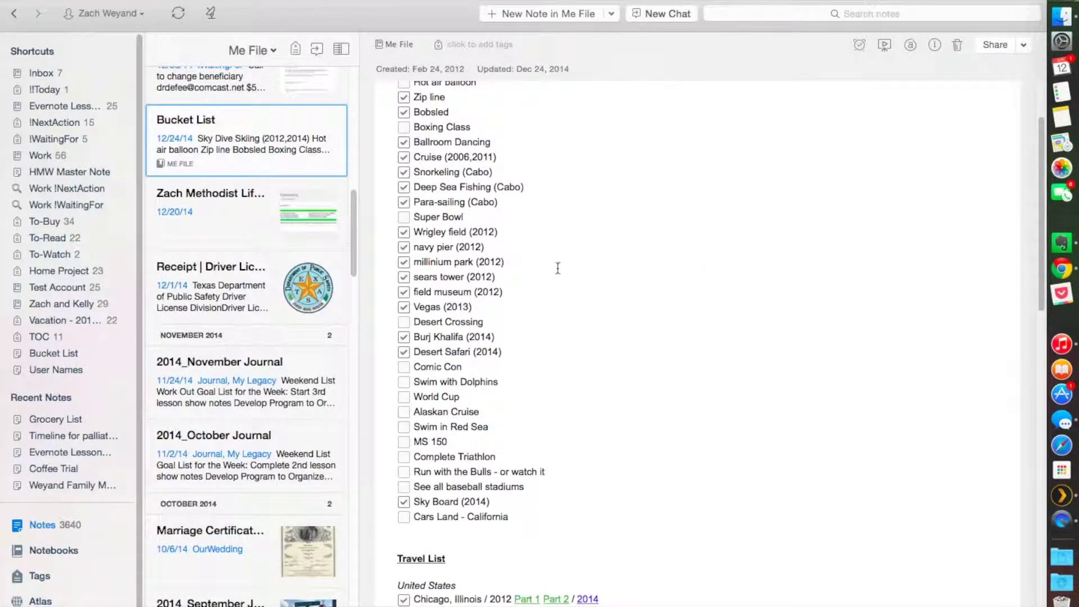
scroll(697, 365, "down", 1)
scroll(696, 360, "down", 6)
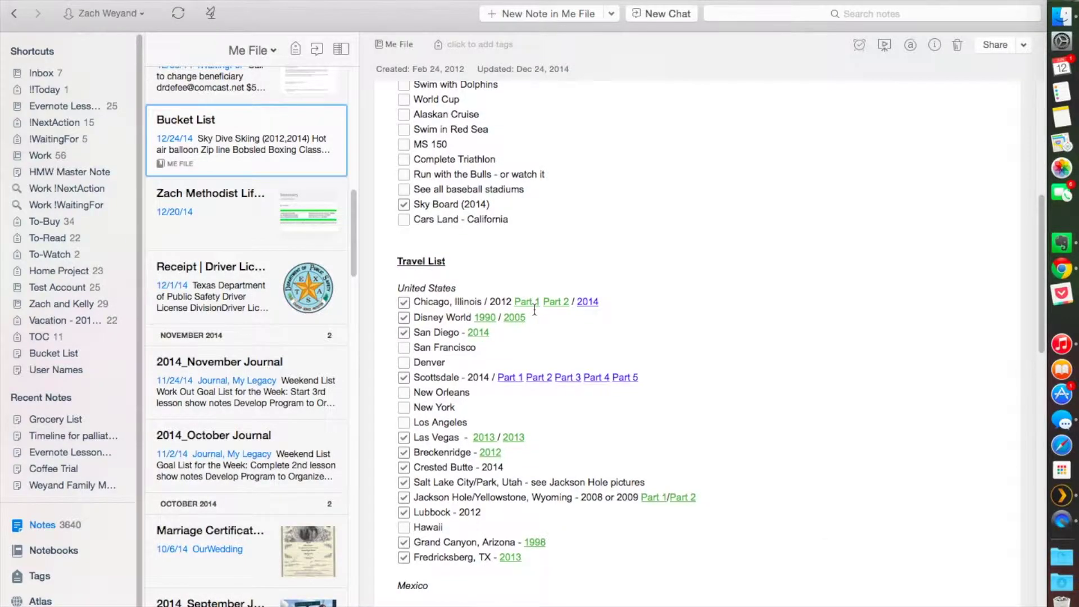
scroll(533, 306, "down", 10)
scroll(532, 312, "down", 18)
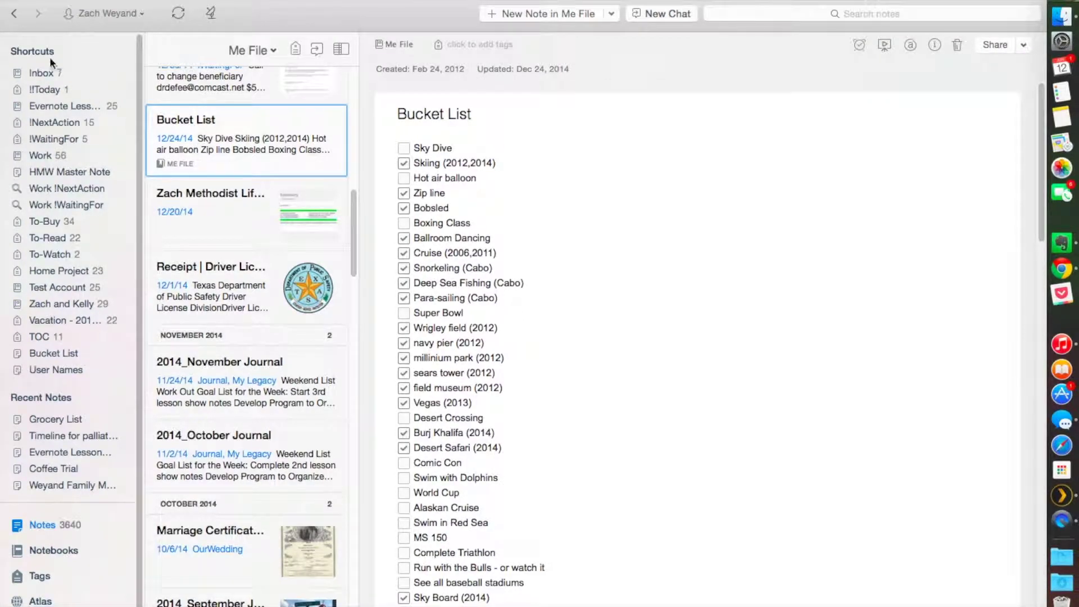
left_click(45, 73)
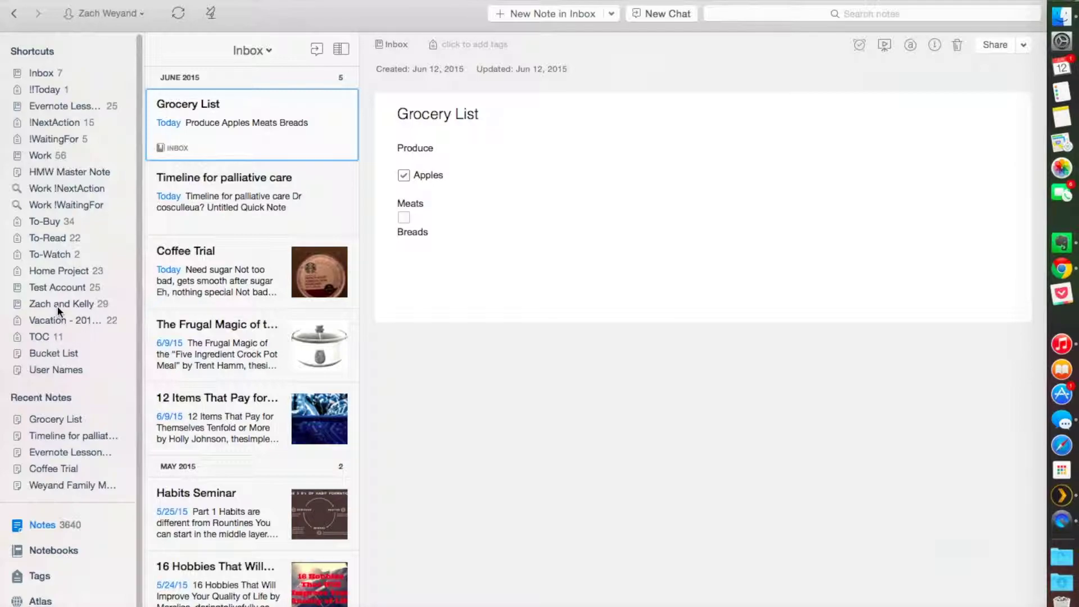
Step: Show the Home Project notes and preview the garage storage, parking bumper, closet and light-switch notes
left_click(72, 272)
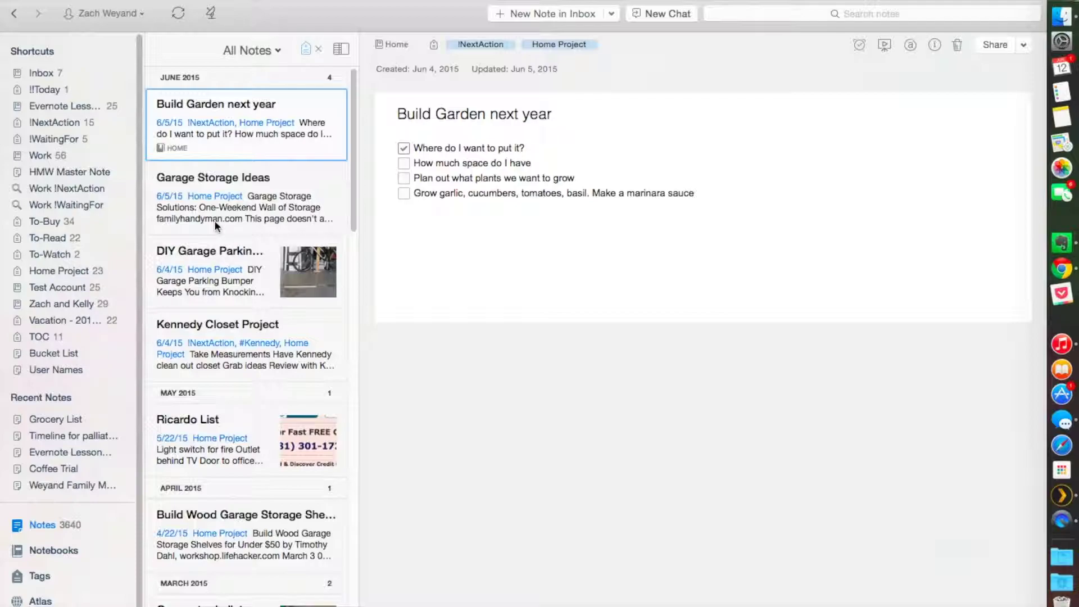
left_click(215, 224)
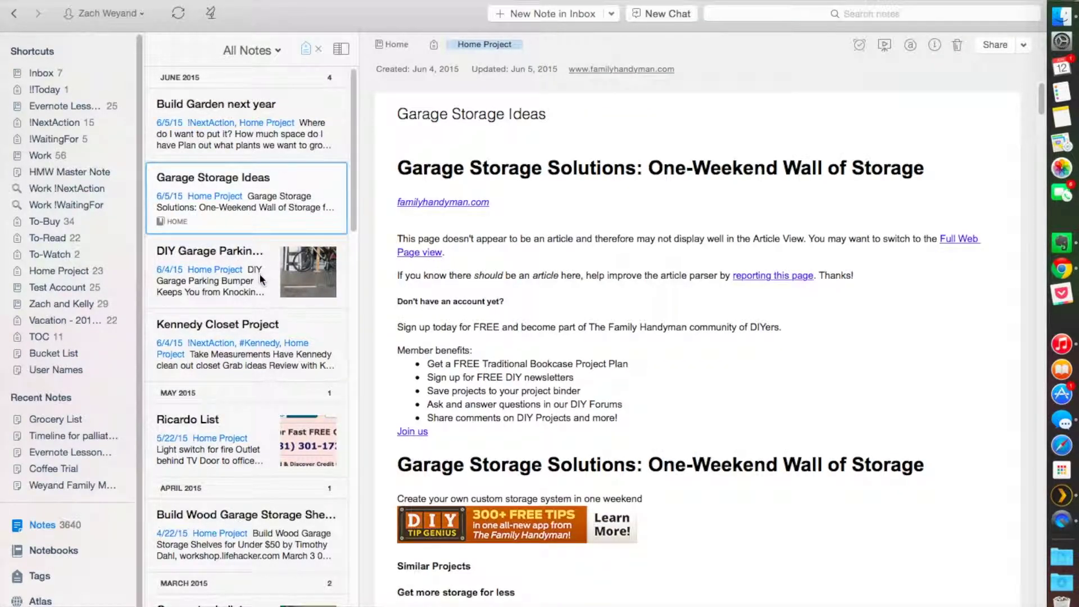
left_click(261, 279)
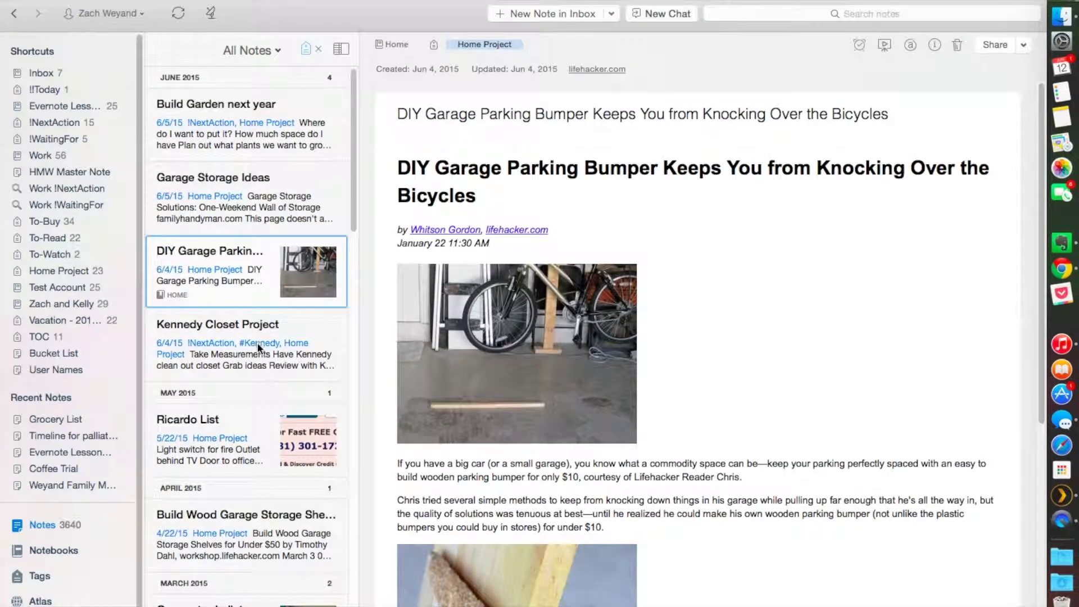
left_click(259, 348)
left_click(257, 432)
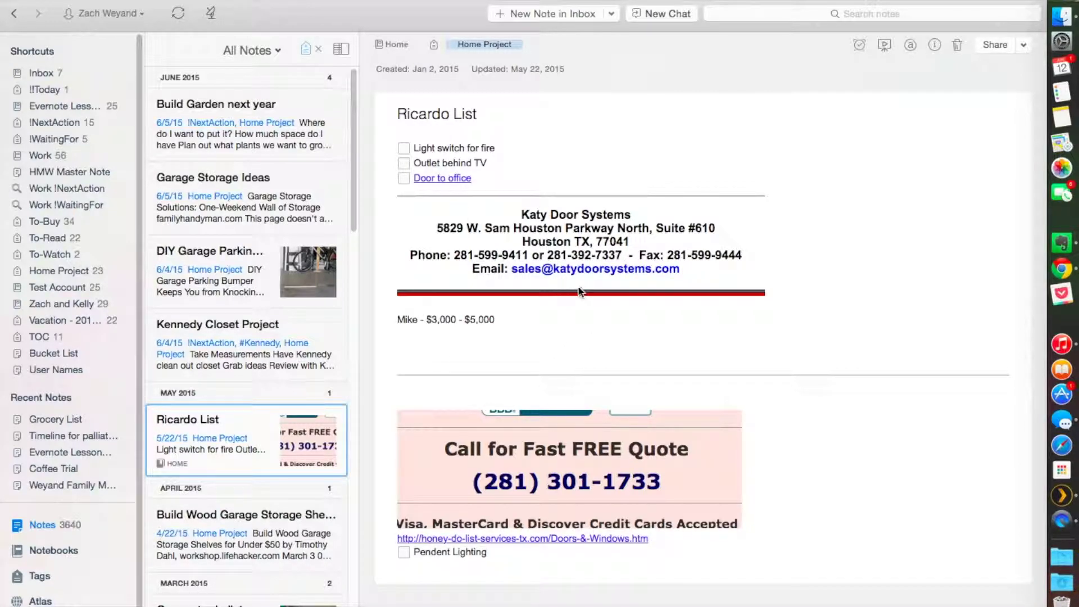
left_click(268, 543)
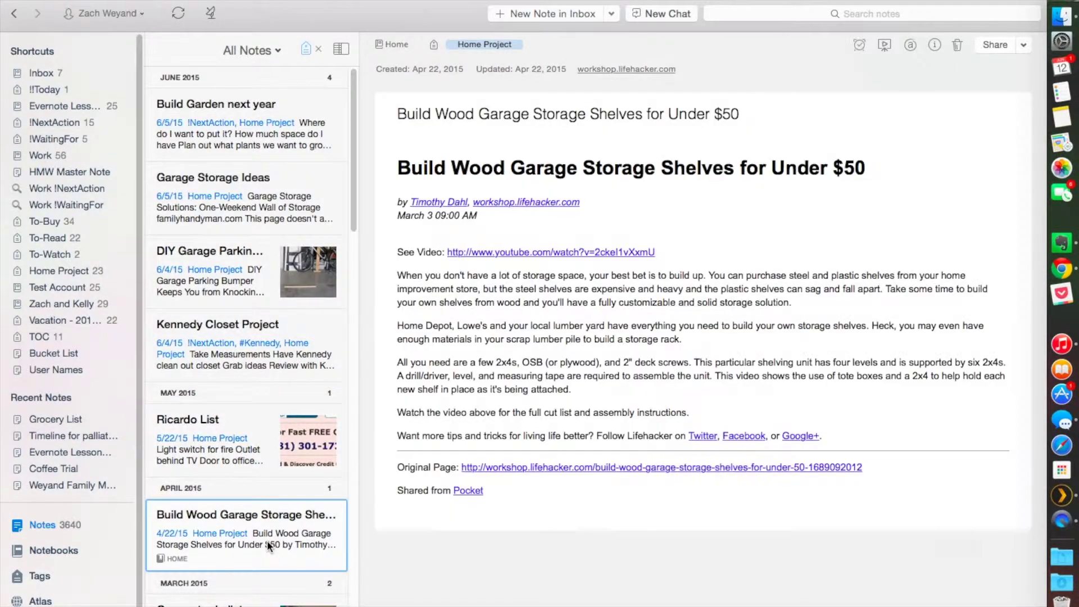
scroll(267, 544, "down", 2)
Step: Open the Garage to do list note and scroll through its photos and lists
left_click(231, 576)
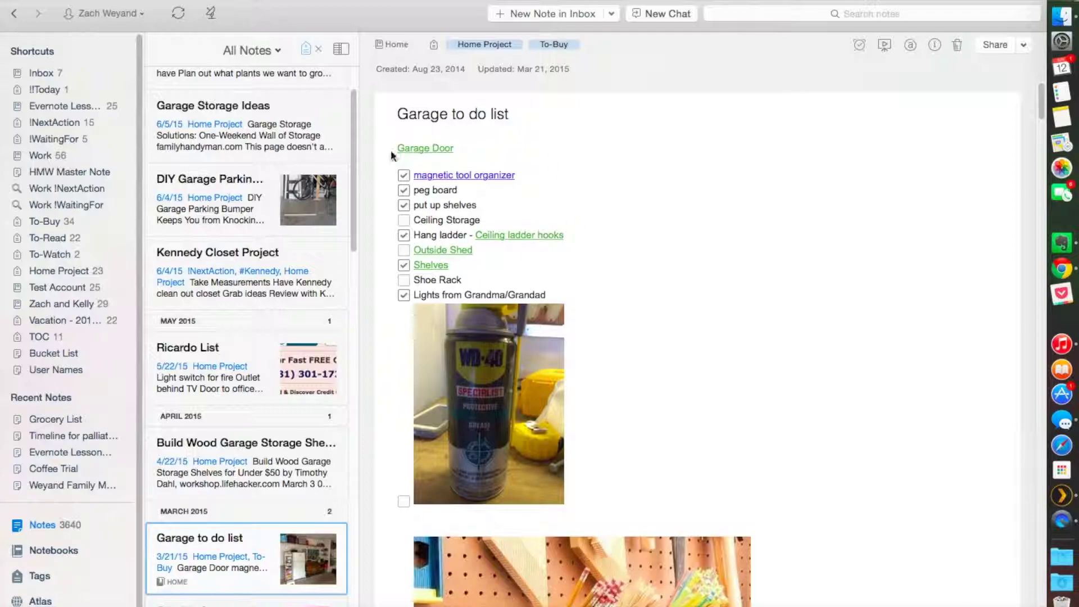
scroll(643, 382, "down", 5)
scroll(645, 388, "down", 20)
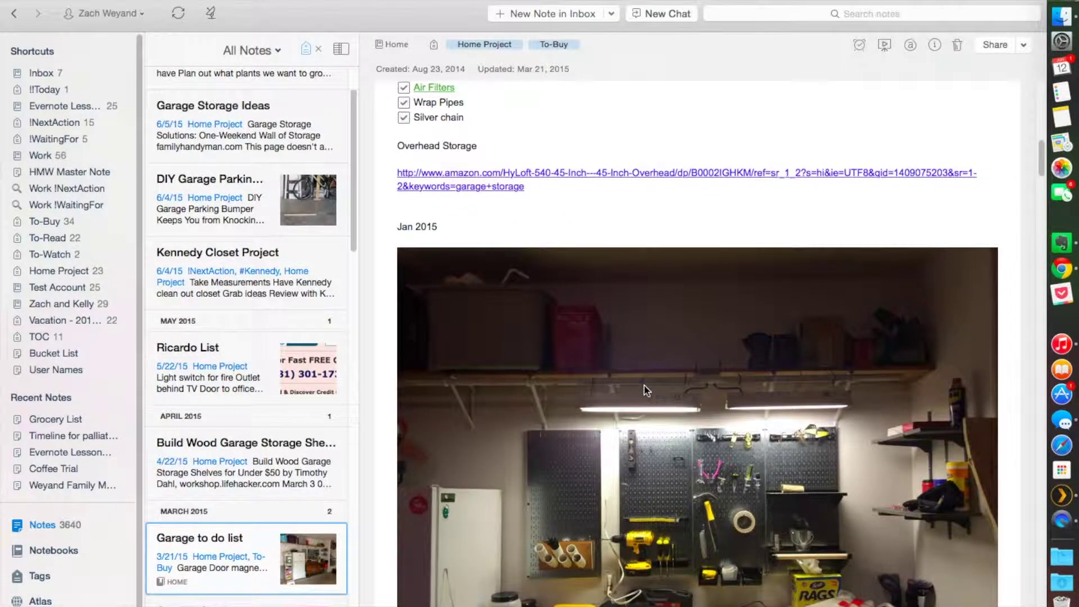
scroll(644, 386, "down", 10)
scroll(647, 434, "down", 14)
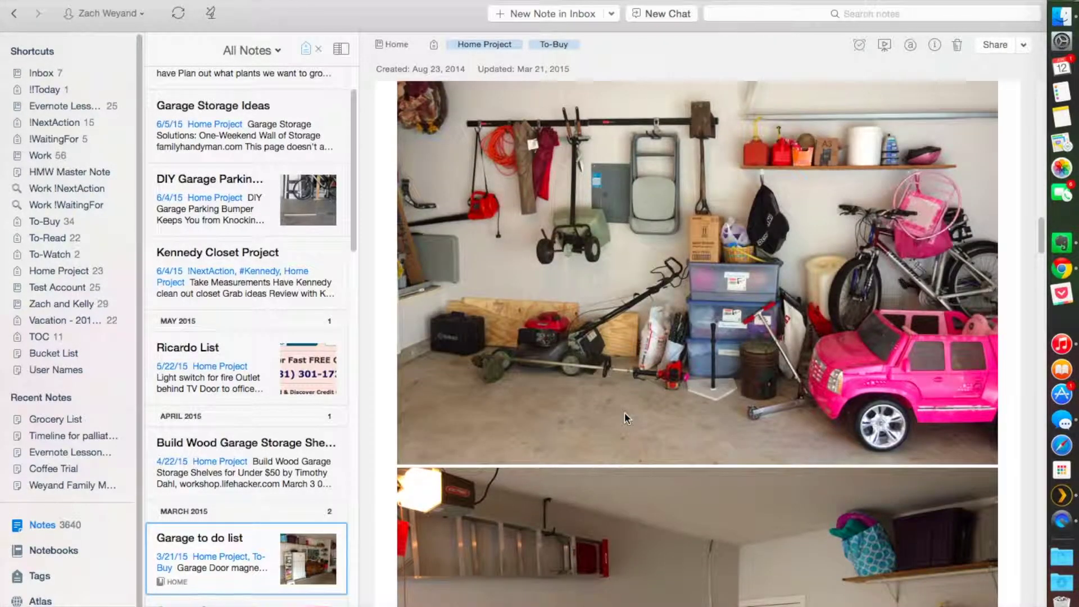
scroll(625, 418, "down", 12)
scroll(625, 413, "up", 20)
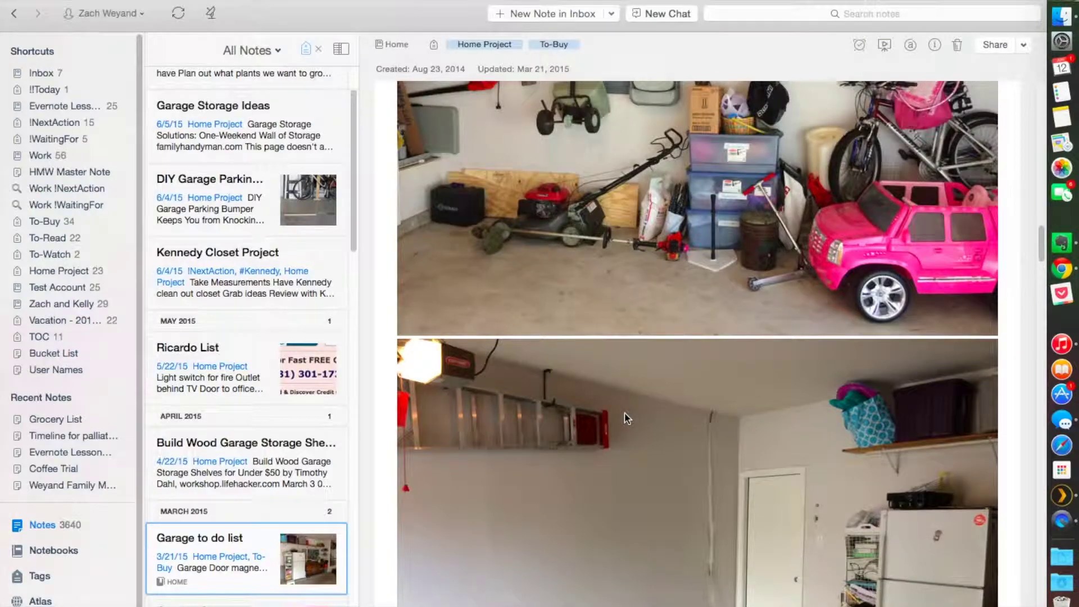
scroll(624, 413, "up", 20)
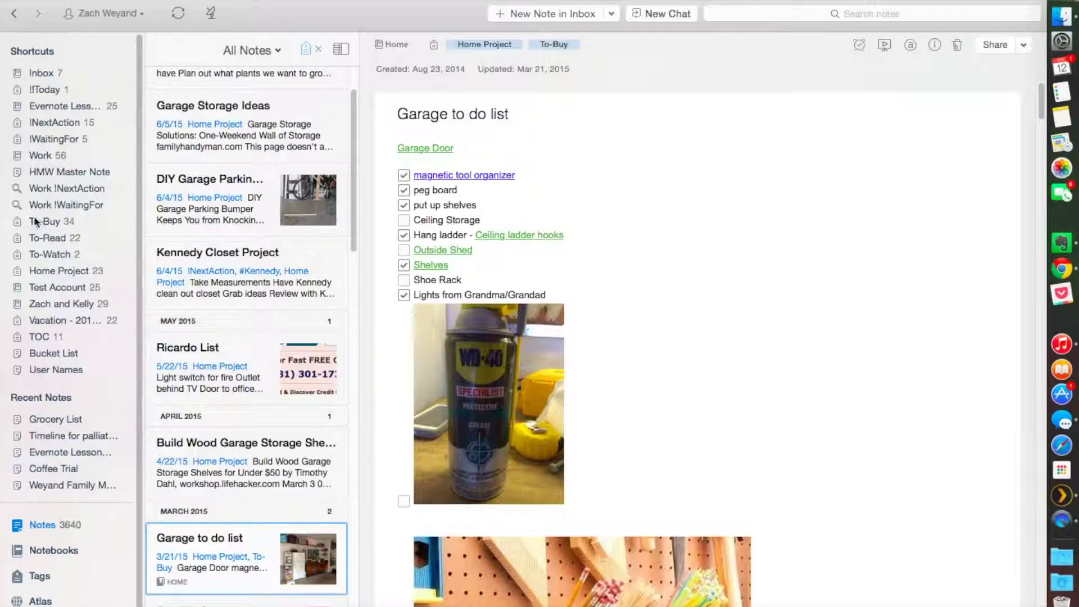
Step: Show the To-Read notes and open the Reading List note
left_click(58, 241)
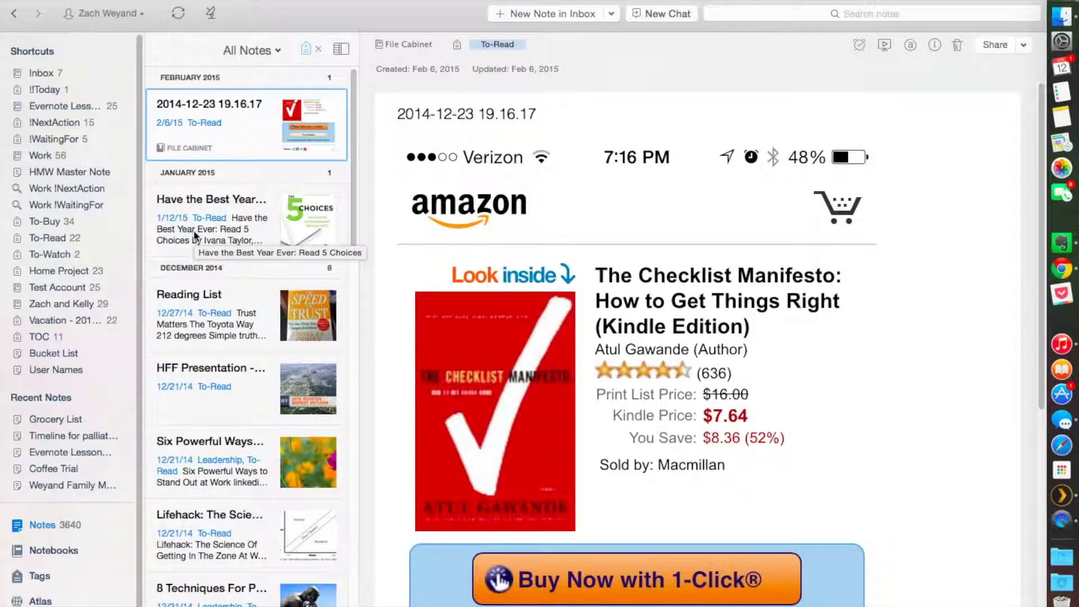
left_click(211, 226)
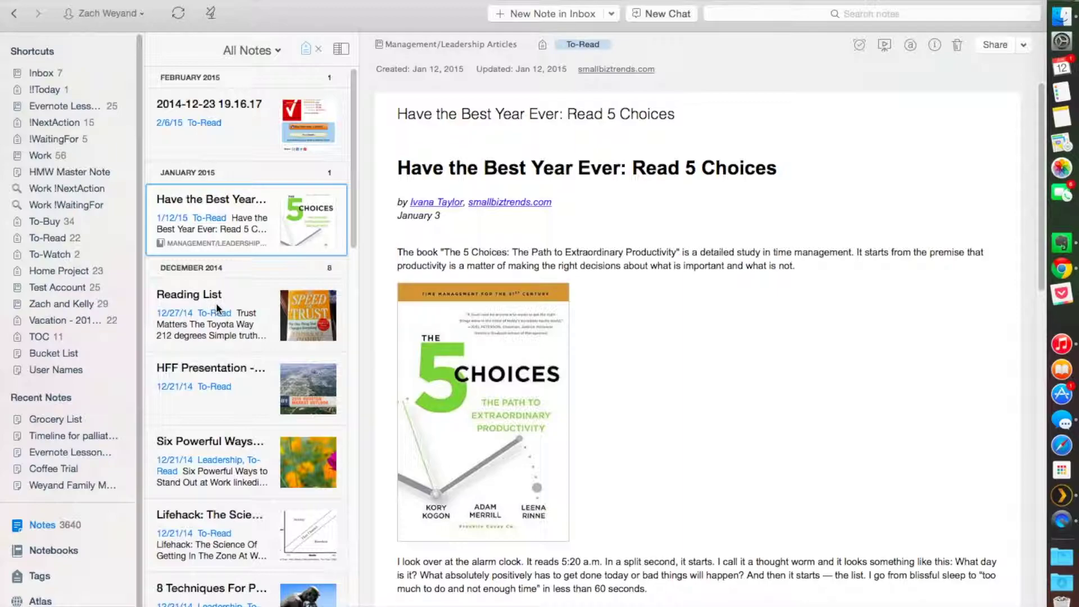
left_click(215, 327)
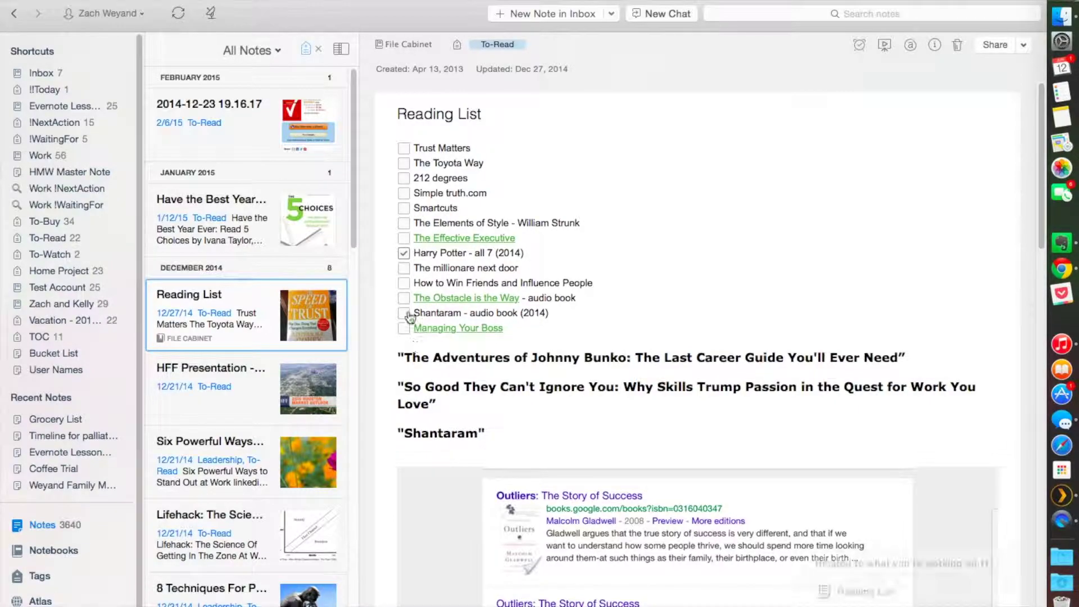
Step: Tick off How to Win Friends, Shantaram, Managing Your Boss and Smartcuts
left_click(404, 282)
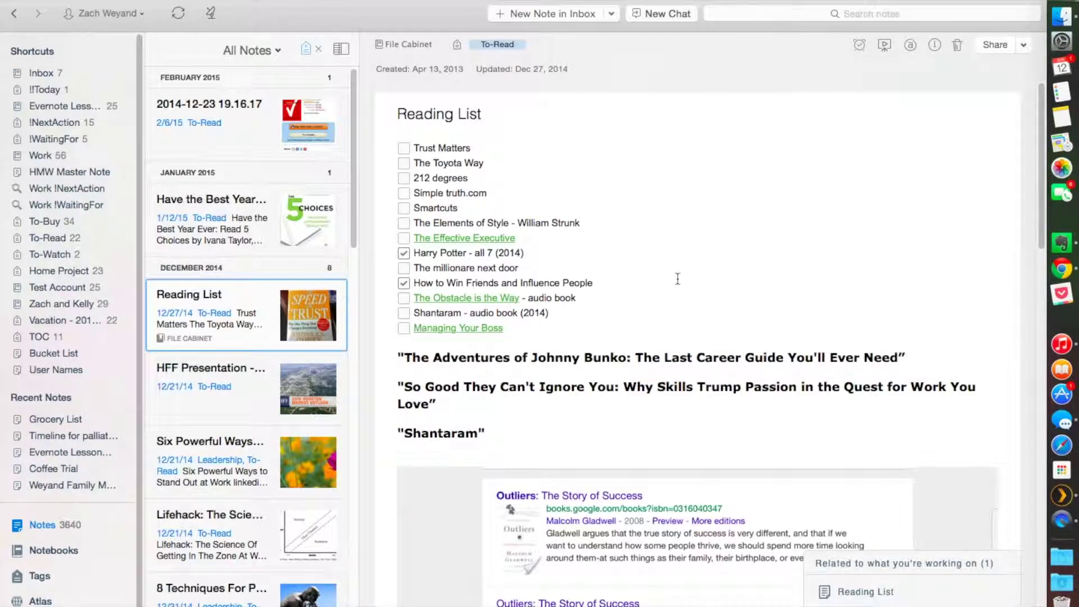
left_click(403, 313)
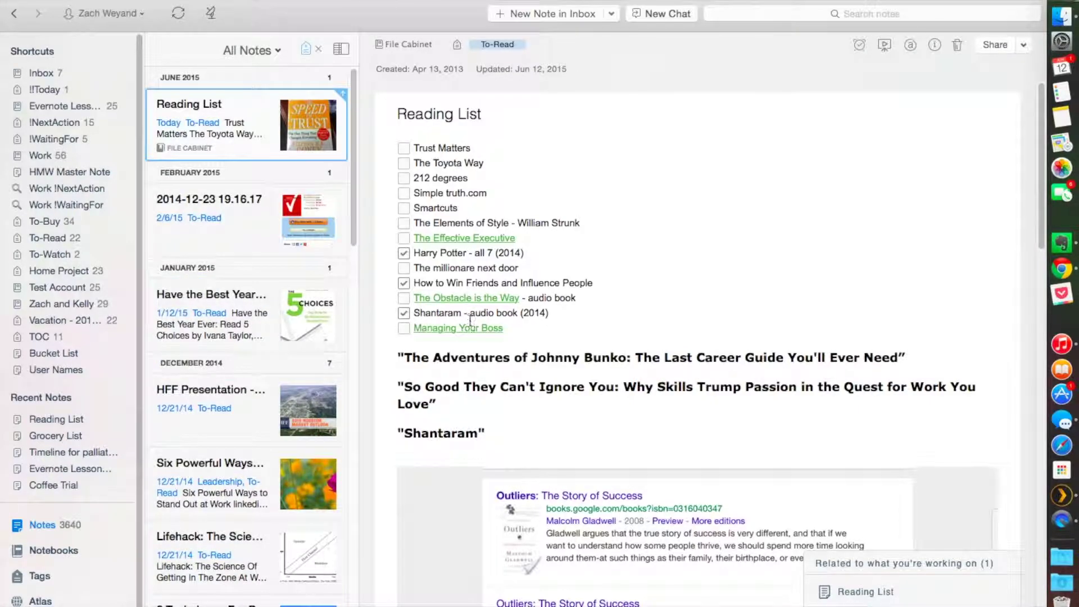
left_click(403, 328)
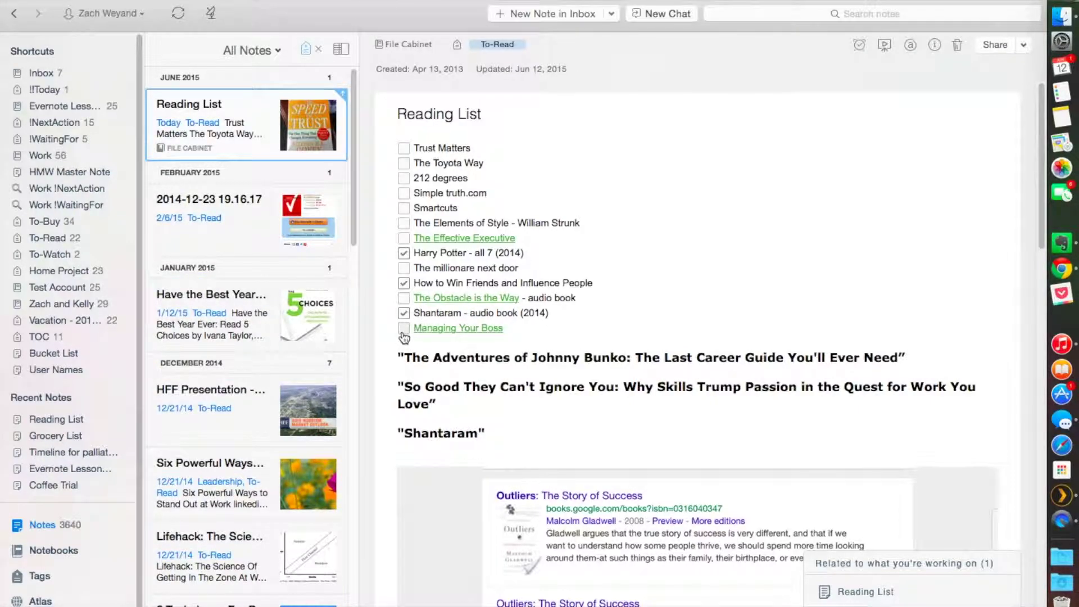
left_click(404, 208)
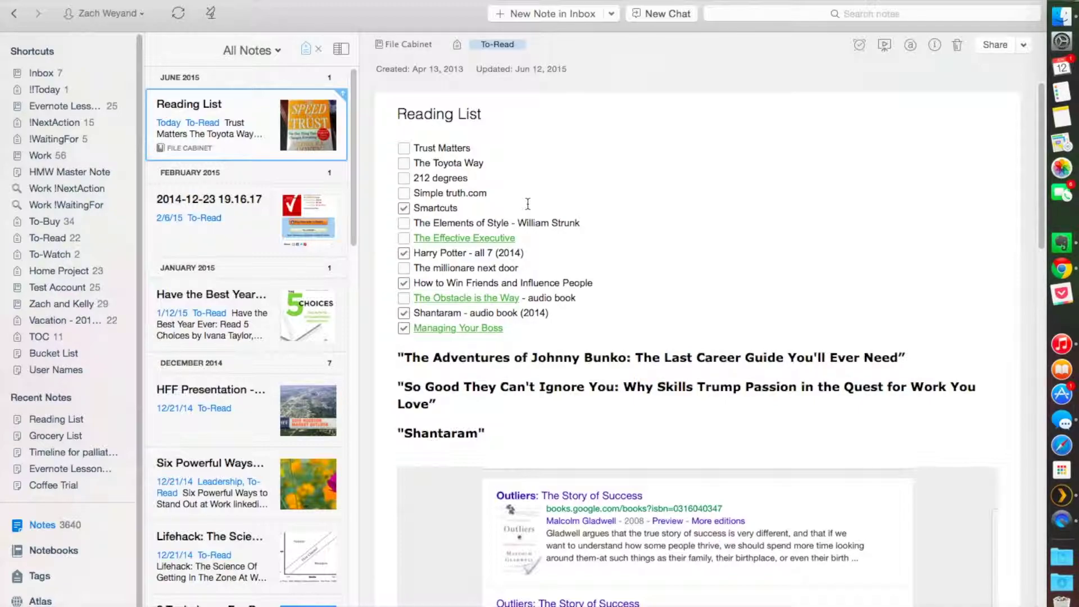
Step: Show the To-Watch notes and scroll through the Movie Timeline note
left_click(56, 255)
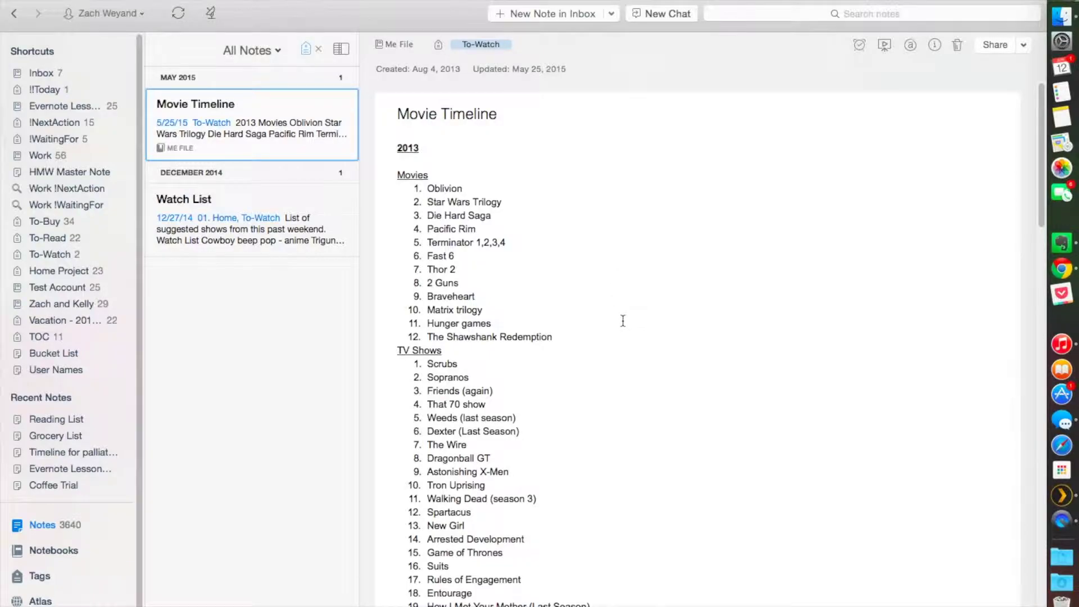
scroll(624, 319, "down", 15)
scroll(625, 322, "down", 12)
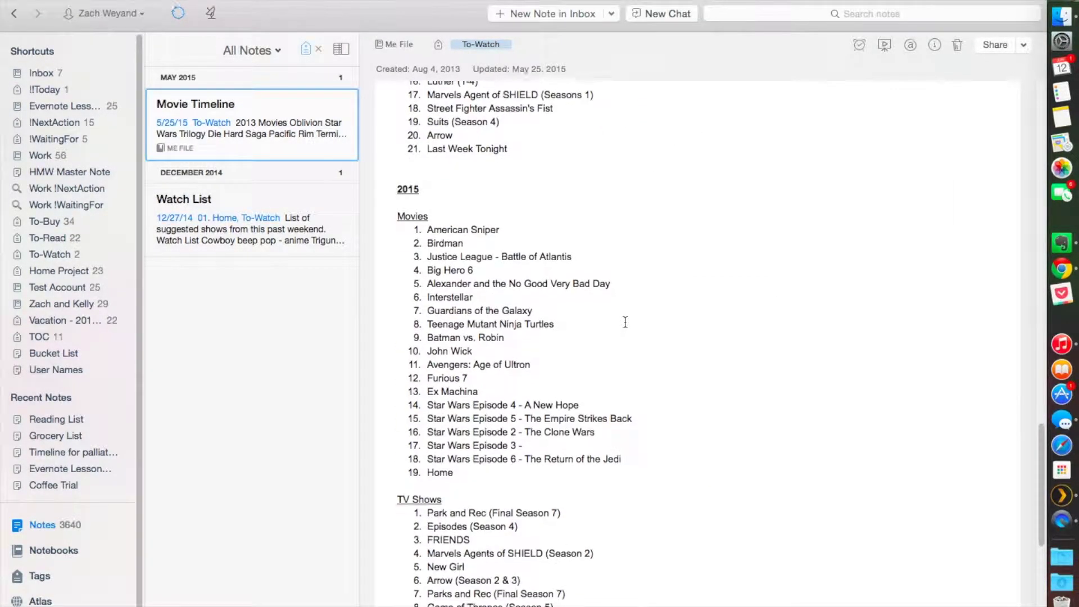
scroll(625, 322, "down", 5)
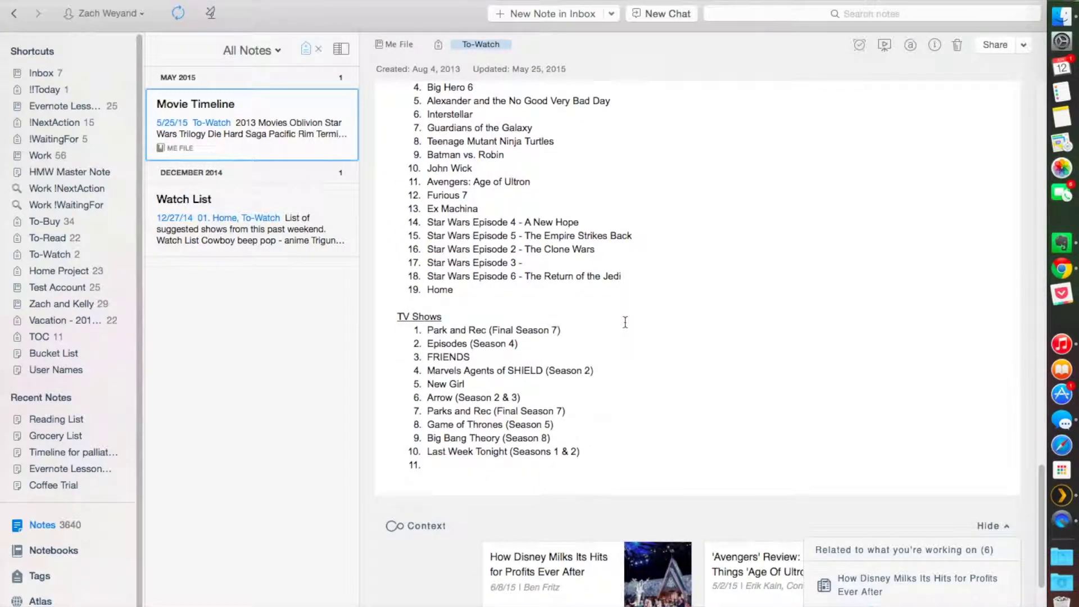
scroll(517, 240, "up", 1)
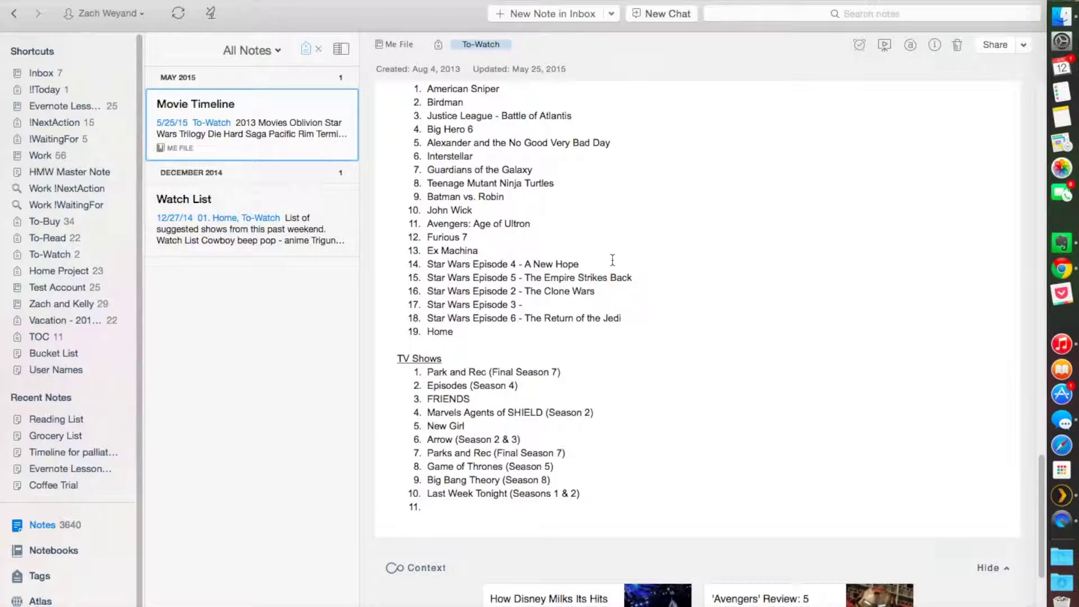
scroll(609, 262, "down", 10)
scroll(609, 269, "up", 3)
scroll(609, 276, "up", 10)
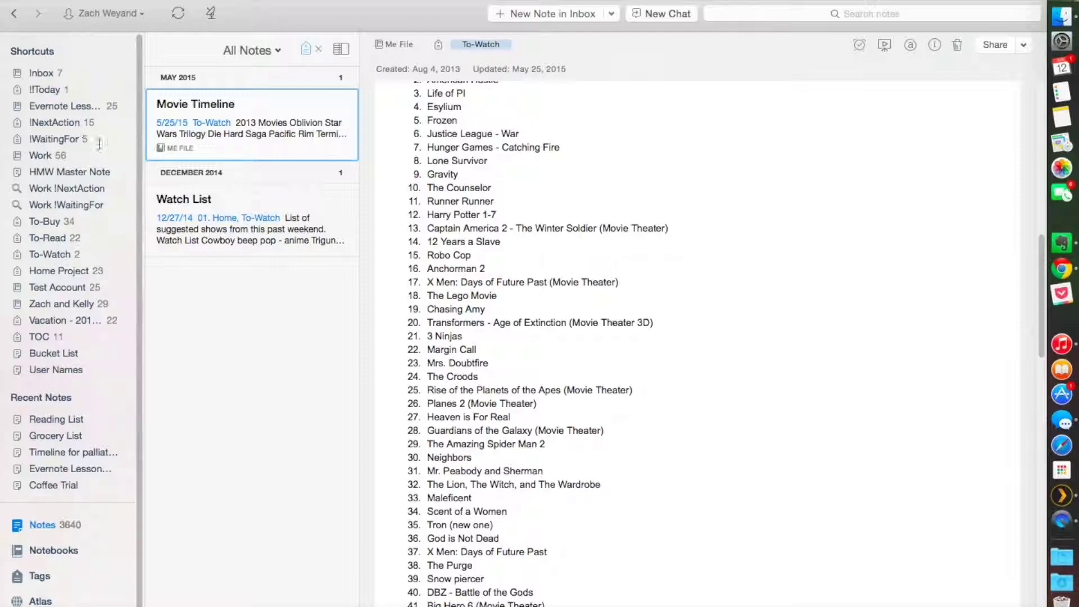
Step: Peek at the Watch List note, return to Movie Timeline, then show the To-Buy notes
left_click(221, 227)
left_click(175, 136)
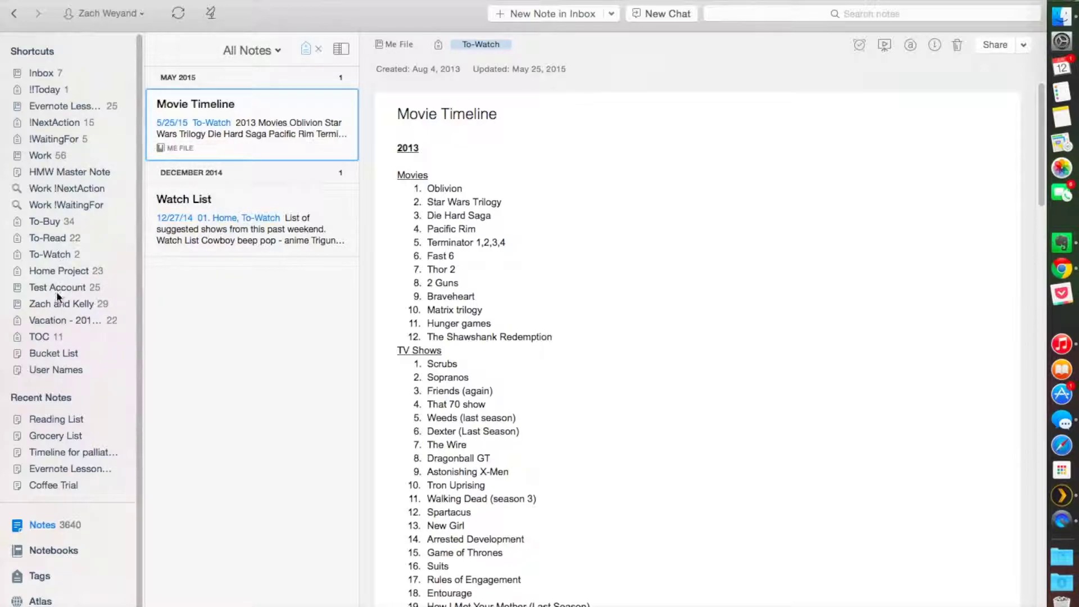
left_click(59, 225)
Step: Preview the pet ideas and Emergency Kit notes, then open the shared wish list
left_click(245, 266)
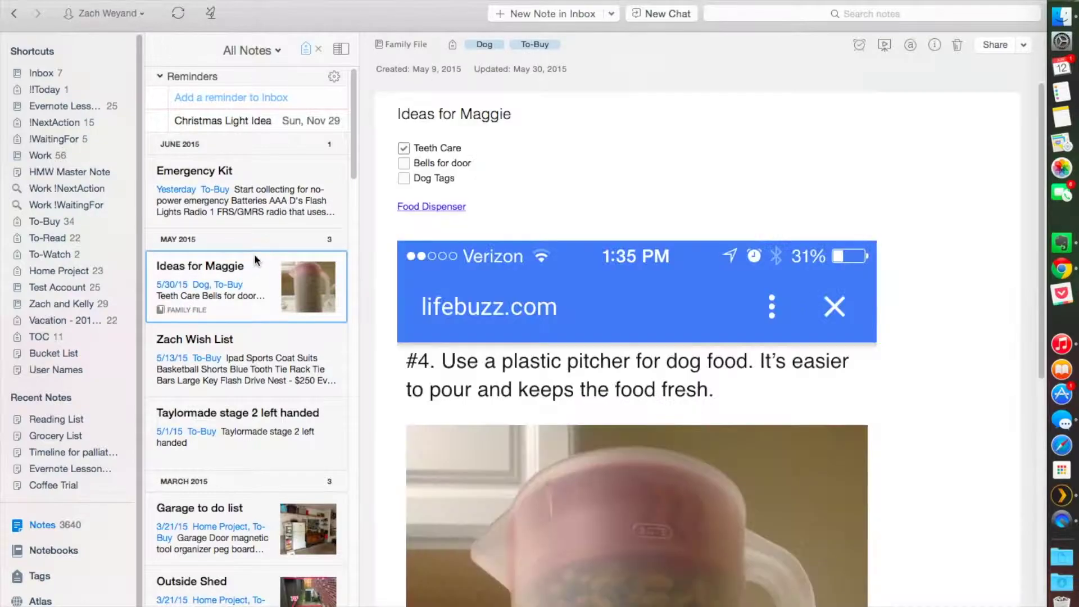
left_click(225, 217)
left_click(232, 360)
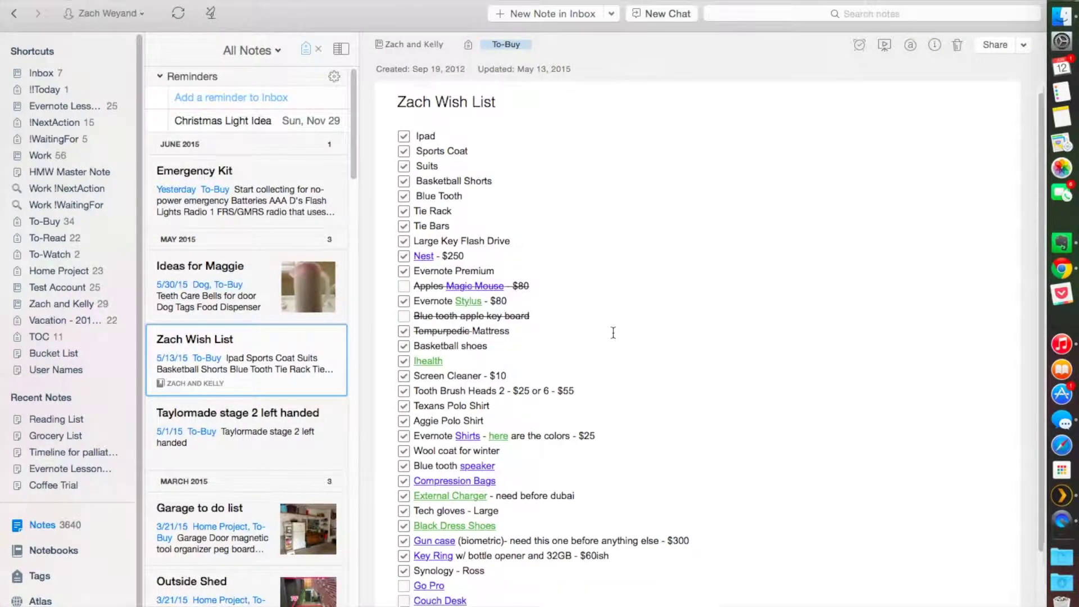
scroll(607, 331, "down", 3)
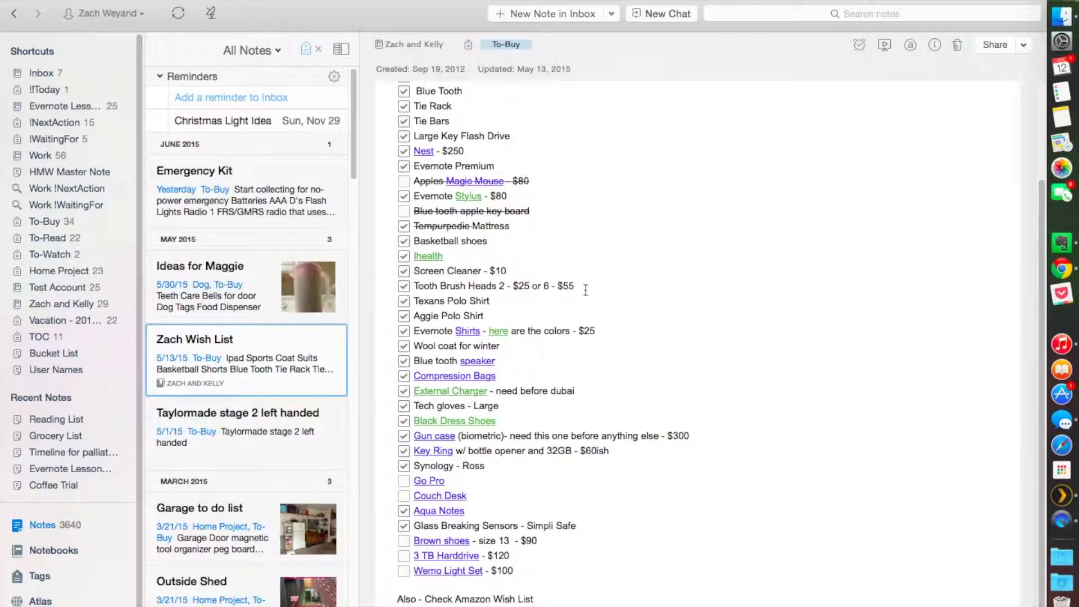
scroll(590, 298, "up", 3)
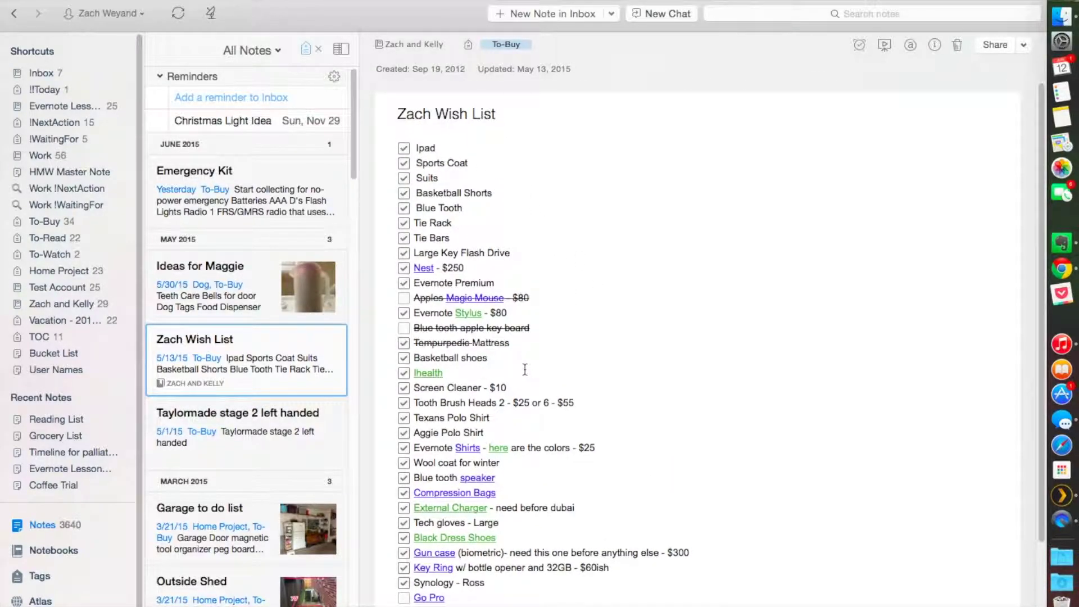
Step: Scroll through the wish list checklist, then open the Emergency Kit note
scroll(525, 369, "down", 1)
scroll(524, 369, "down", 4)
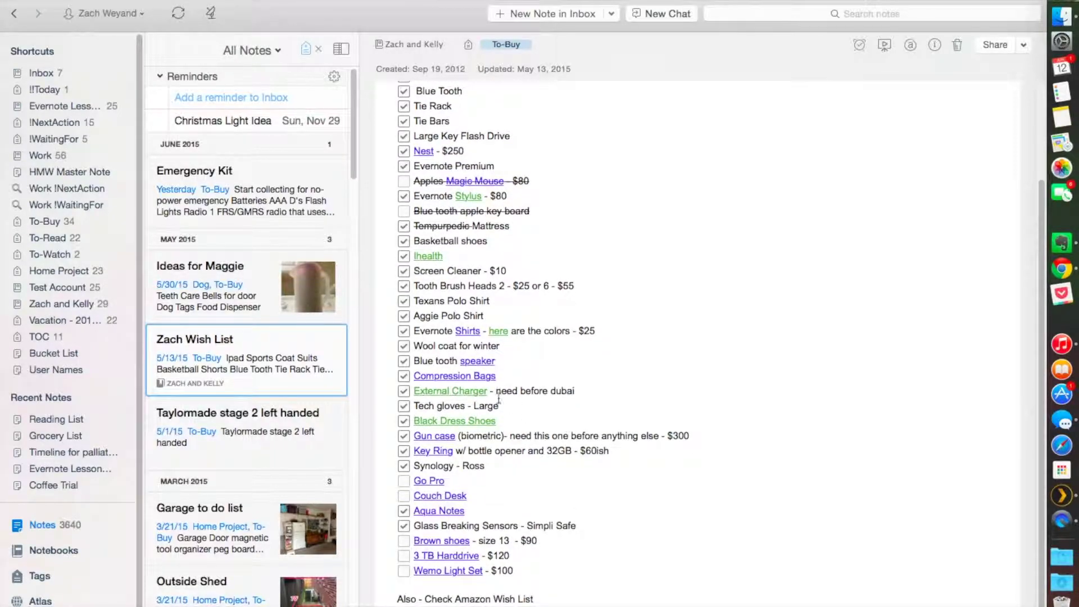
scroll(456, 288, "up", 5)
scroll(456, 288, "down", 5)
scroll(573, 416, "up", 3)
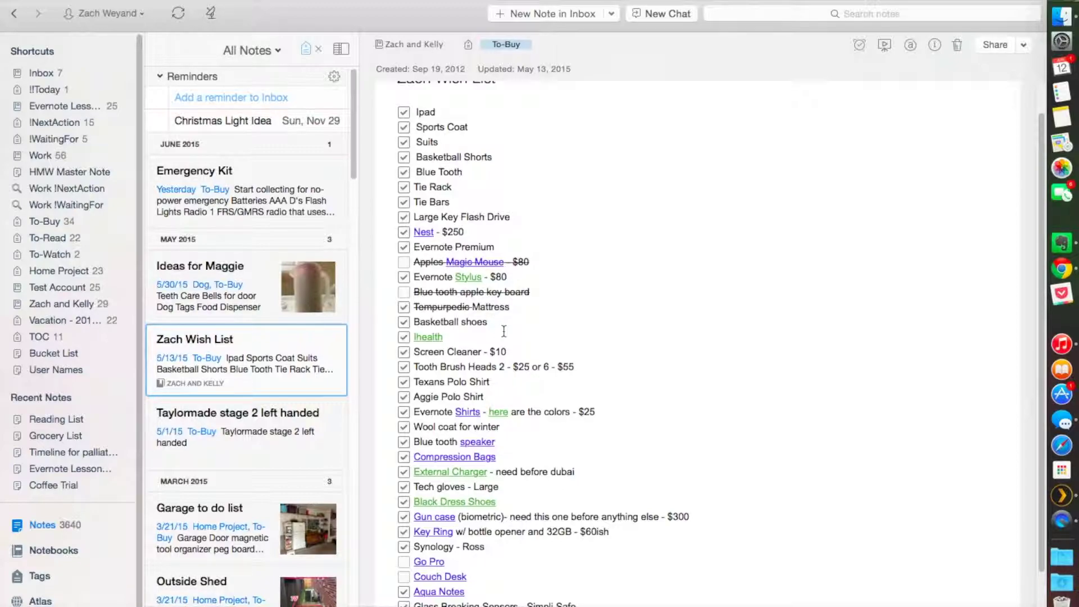
scroll(505, 344, "down", 3)
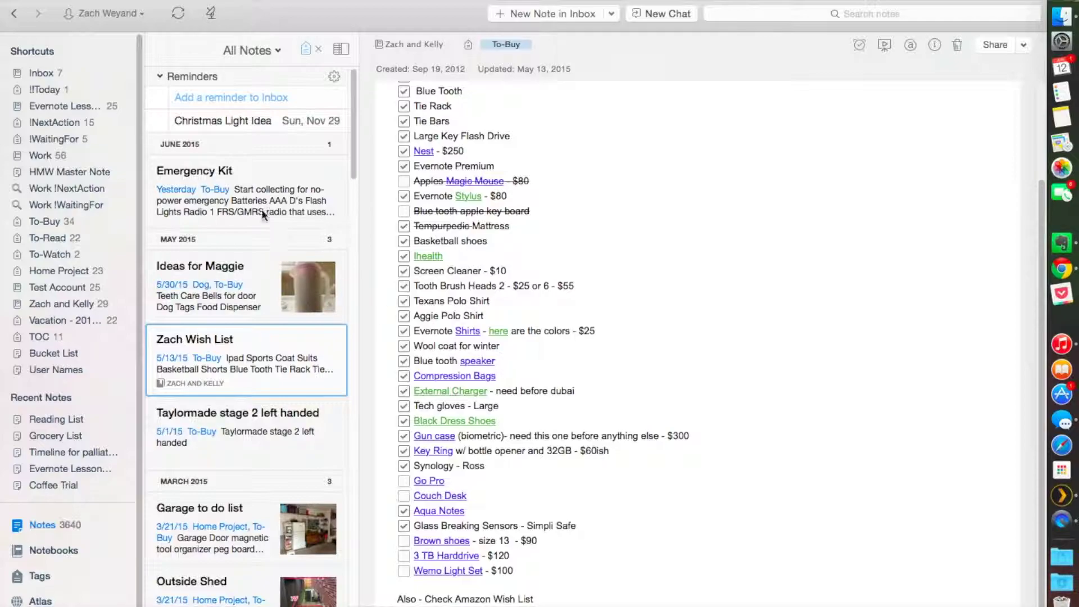
left_click(240, 197)
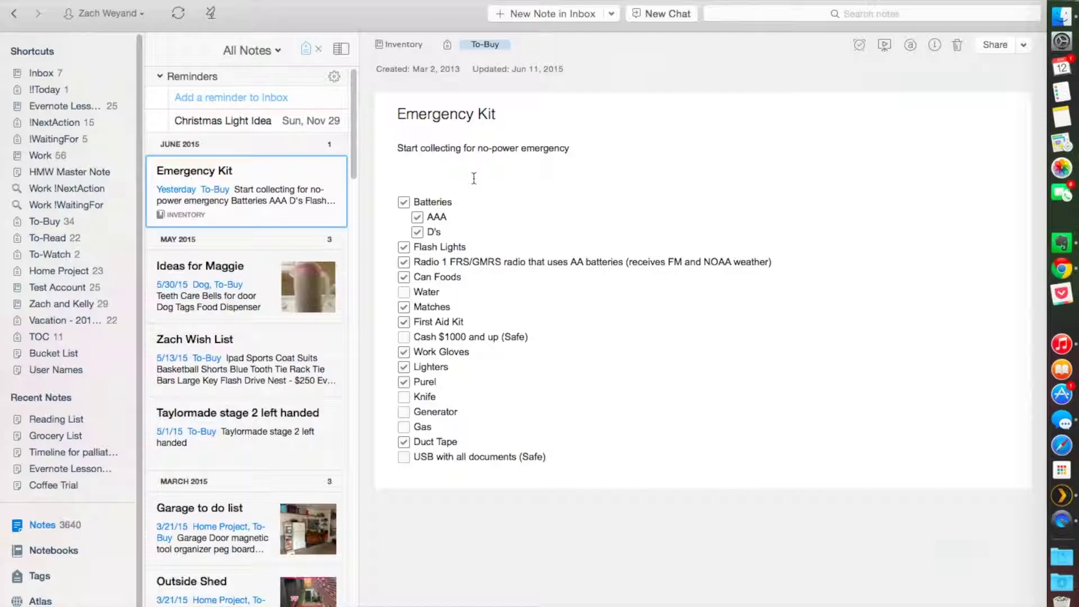
Step: Show the notes tagged !!Today
left_click(52, 94)
Step: Scroll through the personal goals note down to the Goals for 2015 checklist
scroll(656, 261, "down", 6)
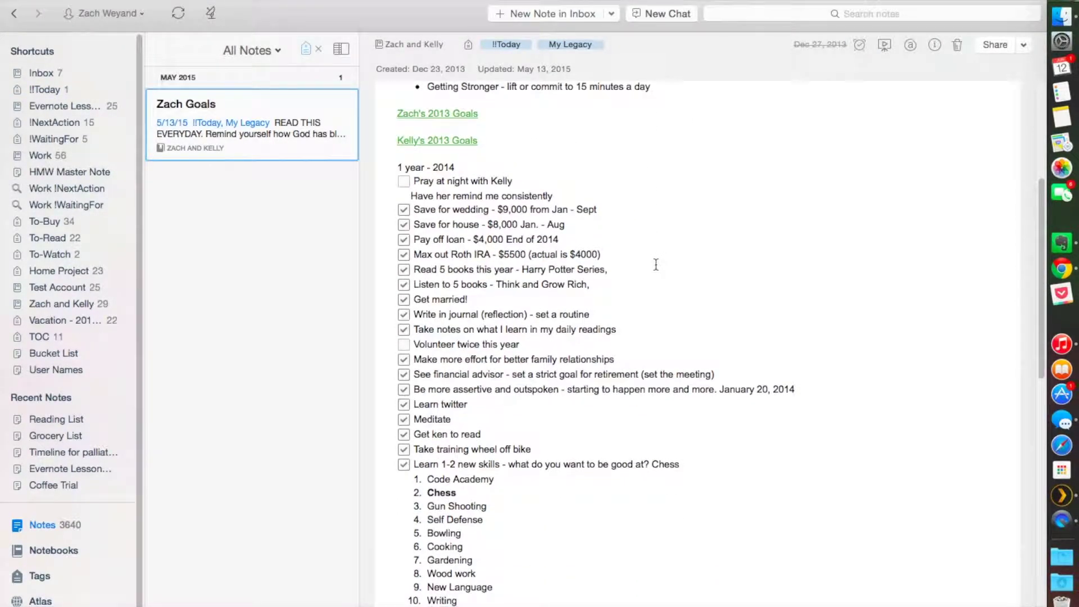
scroll(656, 264, "down", 3)
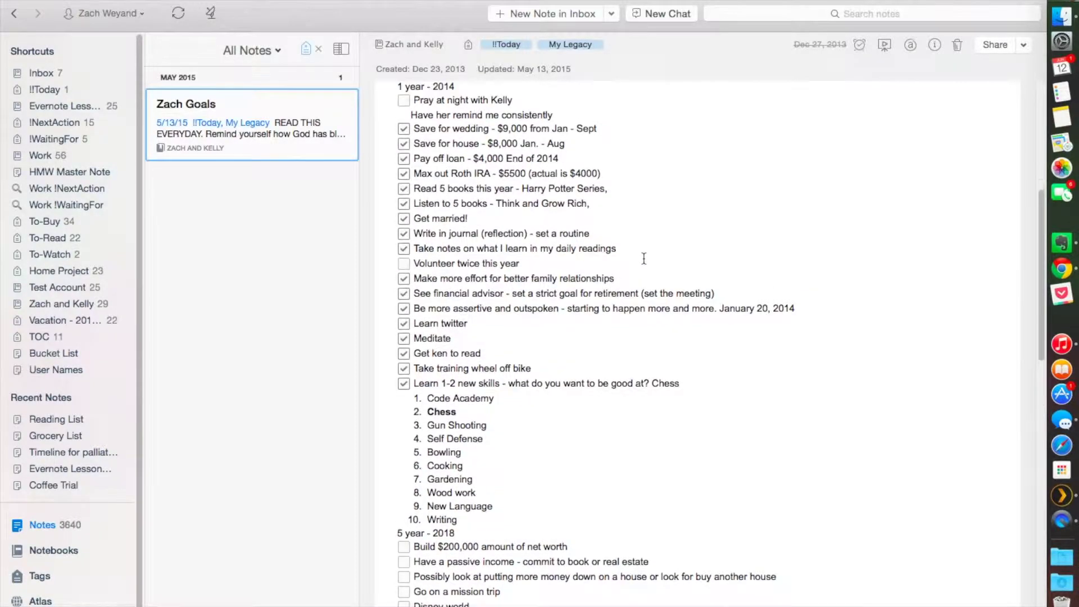
scroll(644, 258, "up", 5)
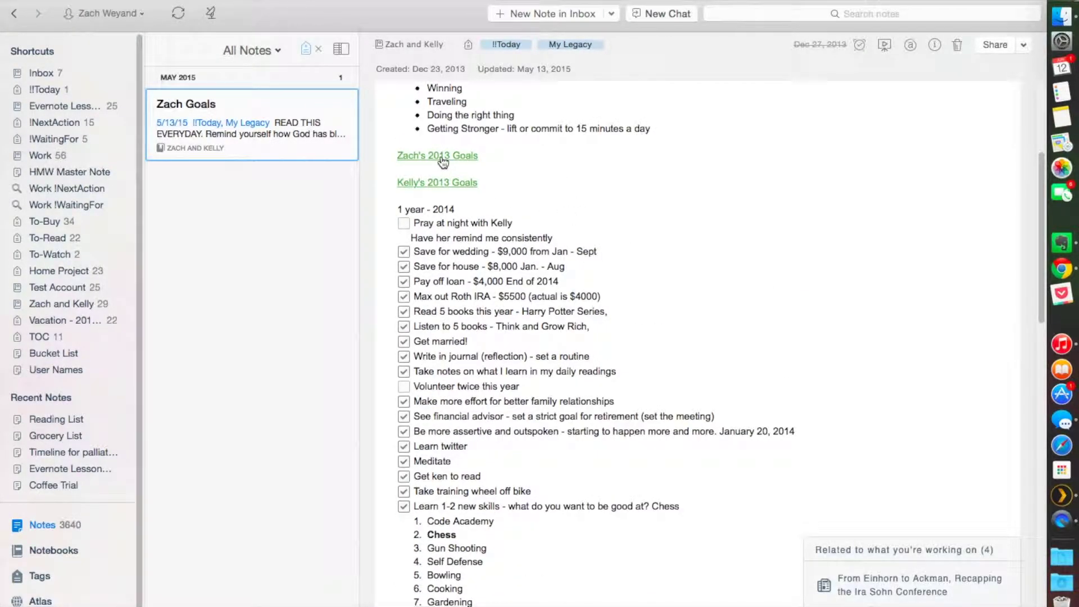
scroll(602, 328, "down", 15)
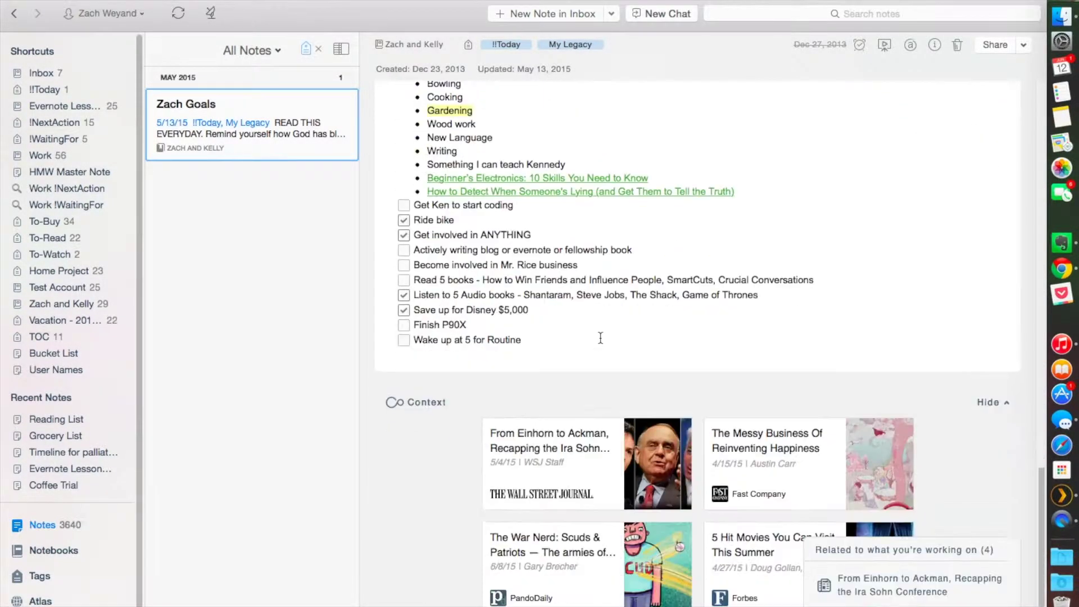
scroll(540, 298, "up", 10)
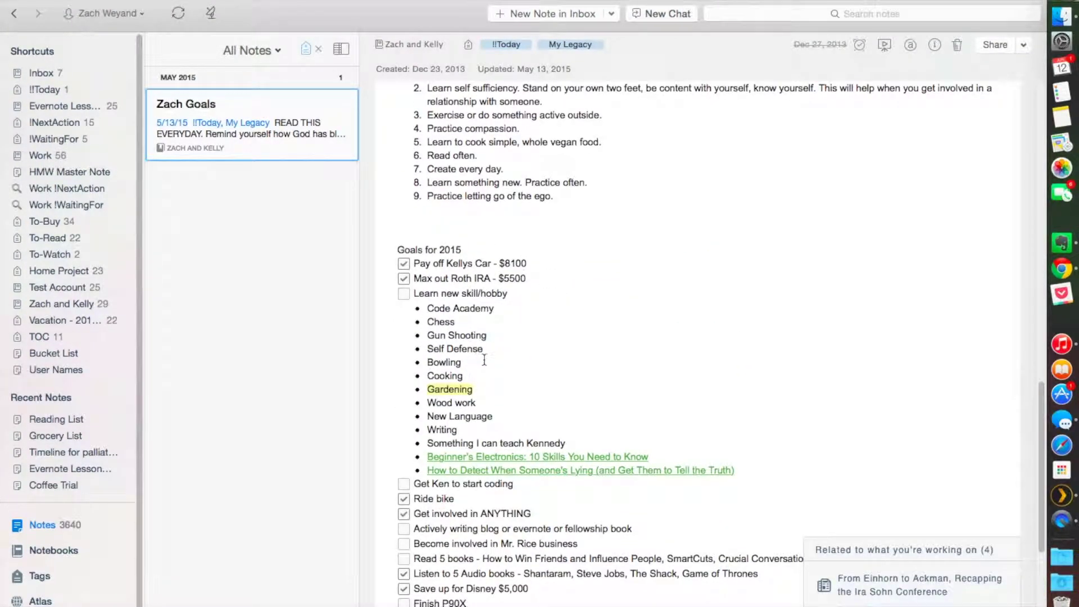
scroll(484, 360, "down", 2)
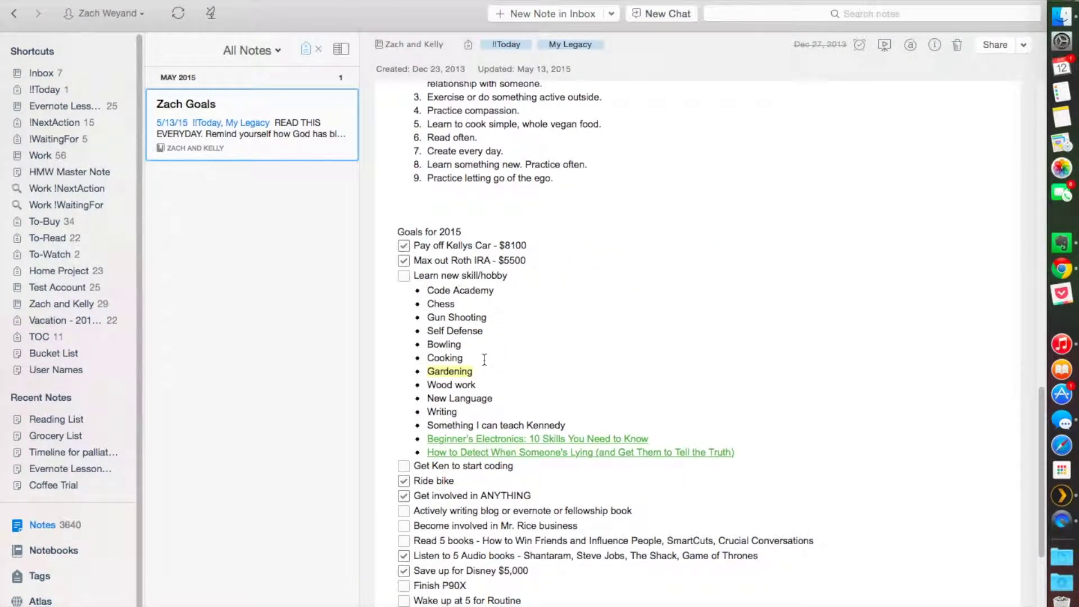
scroll(484, 360, "down", 5)
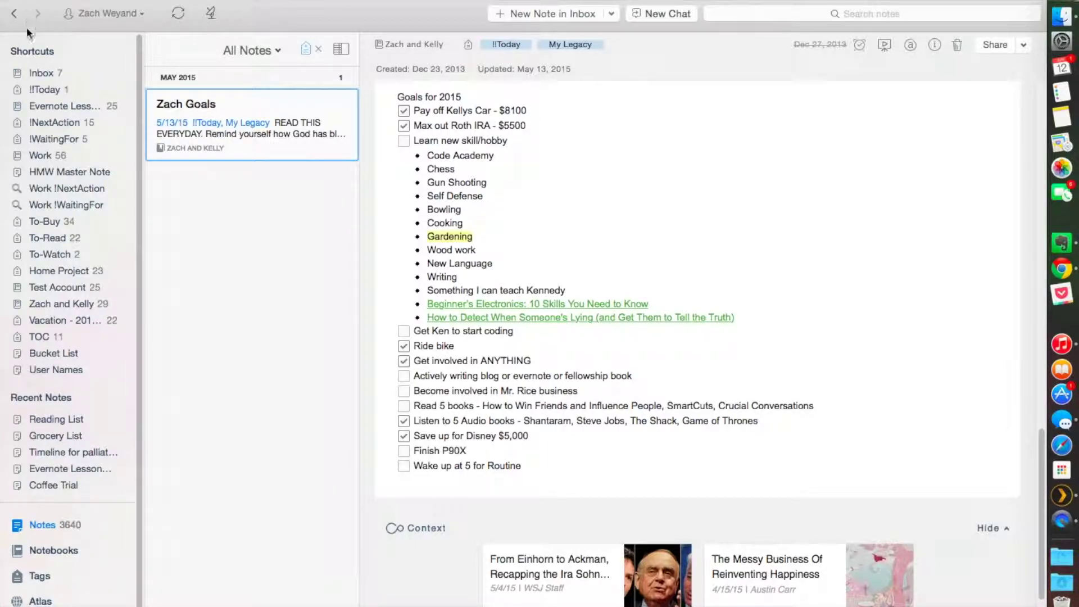
Step: Show the Inbox and multi-select the palliative care, Coffee Trial, Frugal Magic and 12 Items notes
left_click(42, 76)
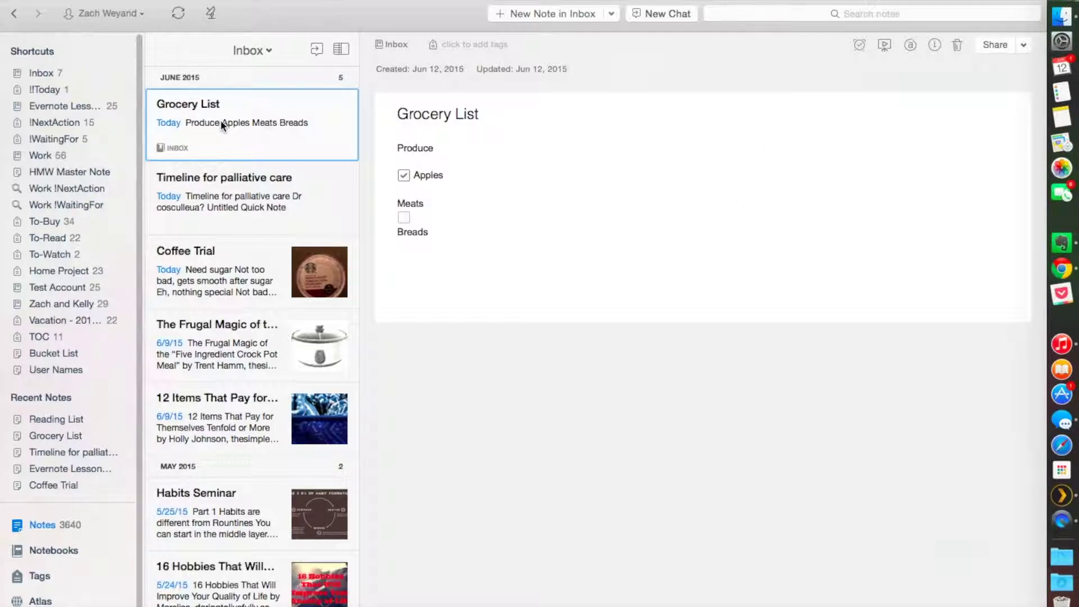
left_click(235, 186, "super")
left_click(247, 269, "super")
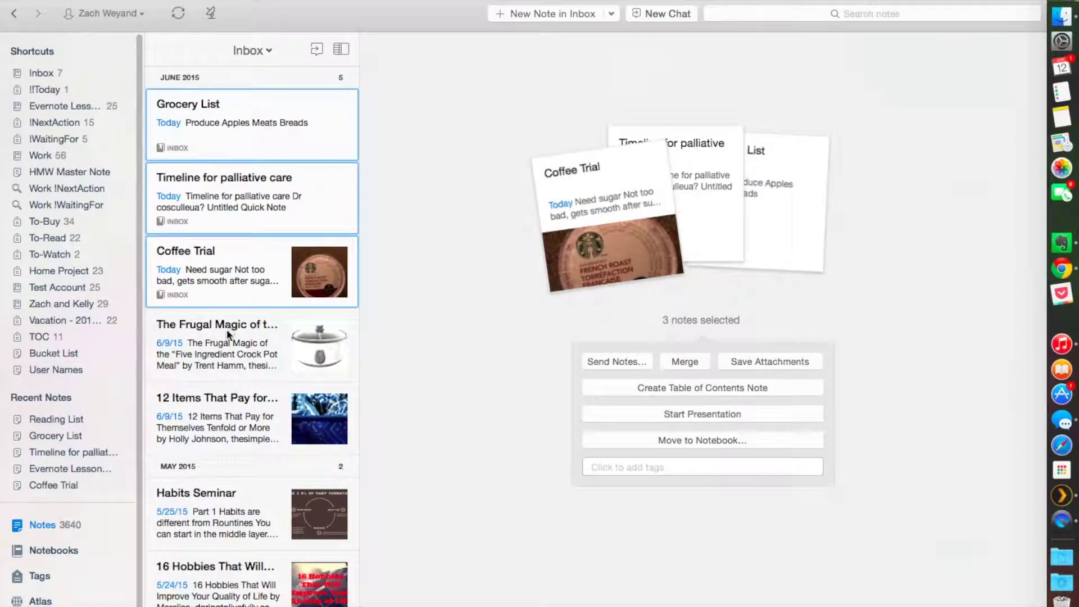
left_click(227, 329, "super")
left_click(208, 406, "super")
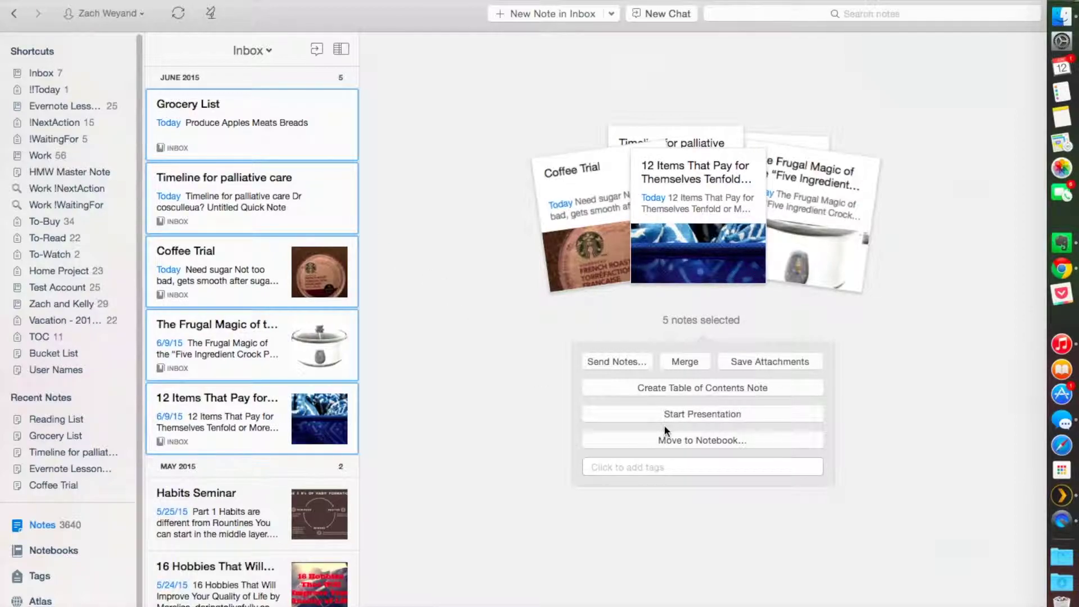
left_click(686, 390)
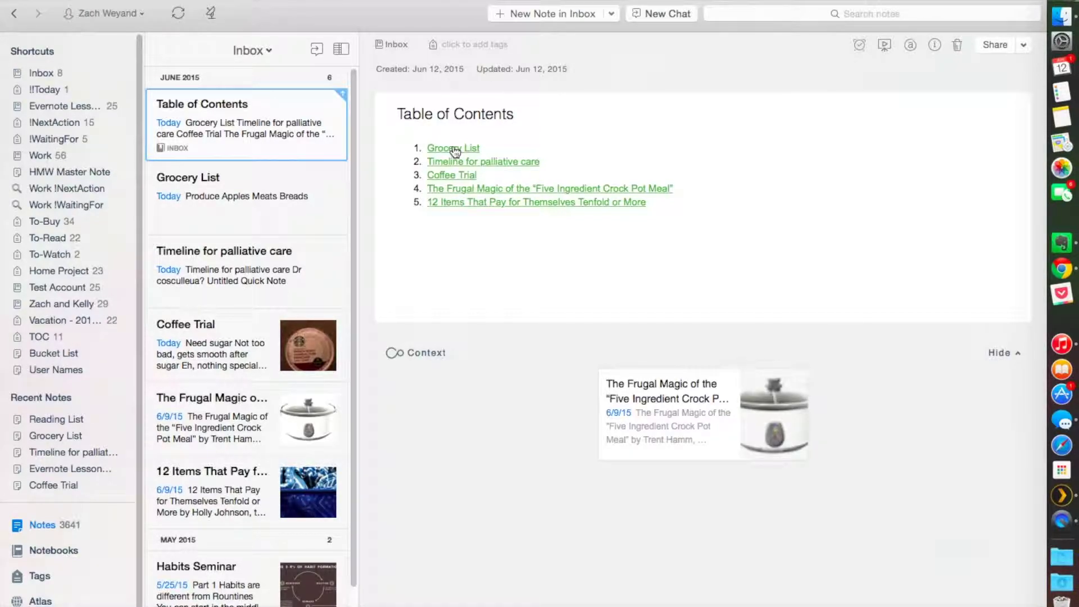
left_click(454, 149)
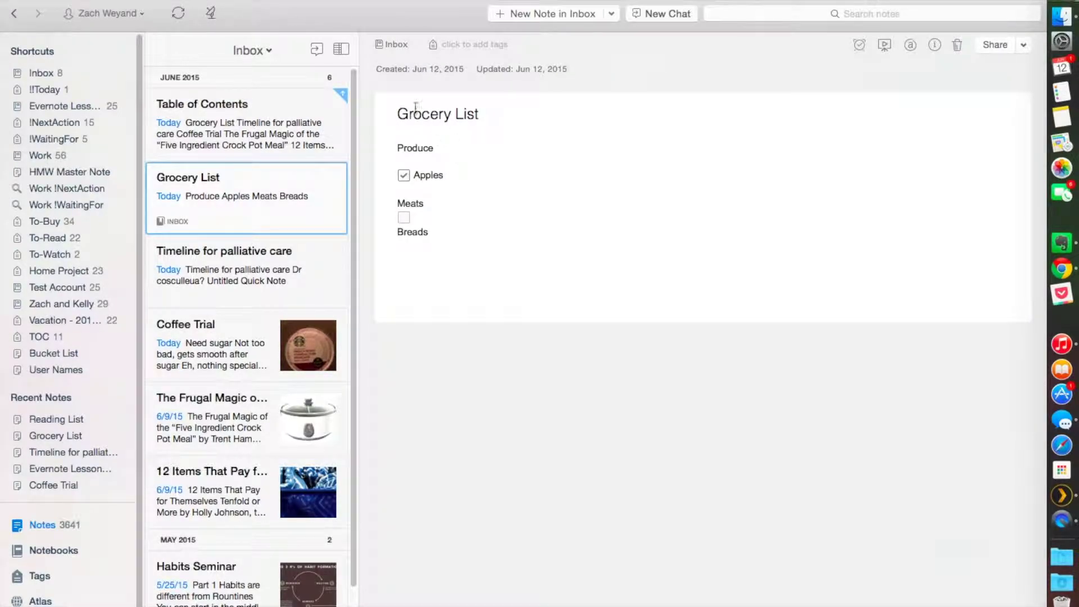
left_click(14, 17)
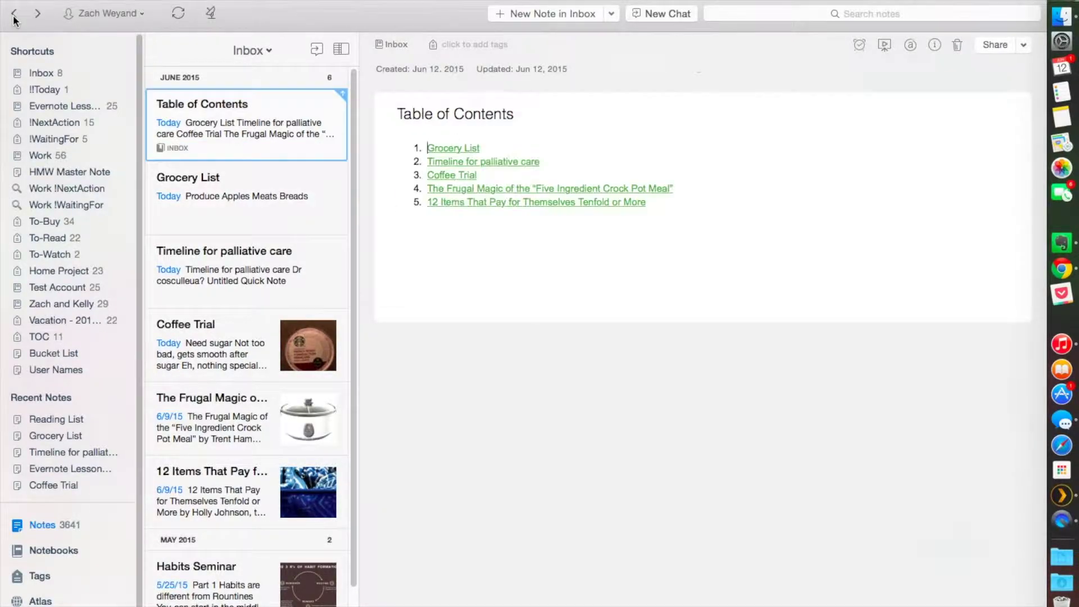
left_click(454, 176)
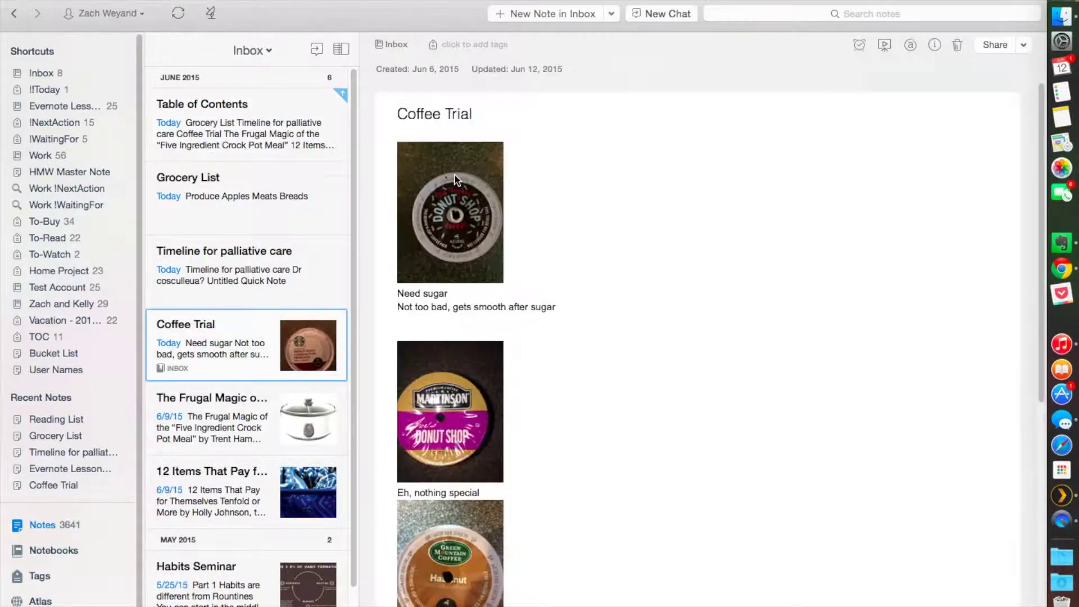
scroll(557, 282, "down", 5)
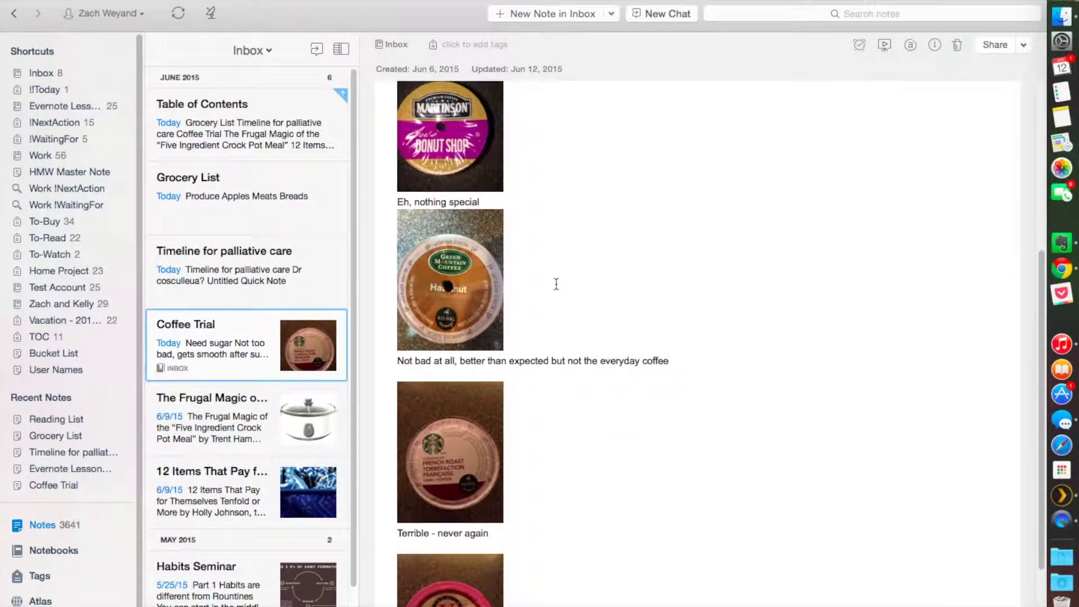
scroll(556, 284, "up", 5)
scroll(555, 281, "down", 5)
scroll(555, 281, "up", 5)
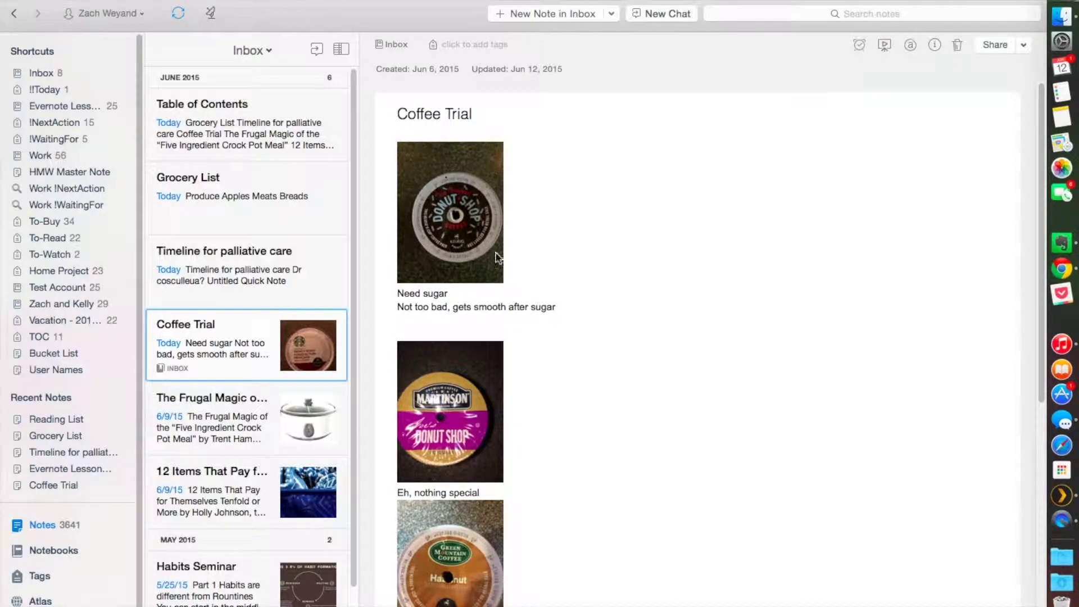
scroll(543, 324, "down", 5)
scroll(542, 325, "down", 3)
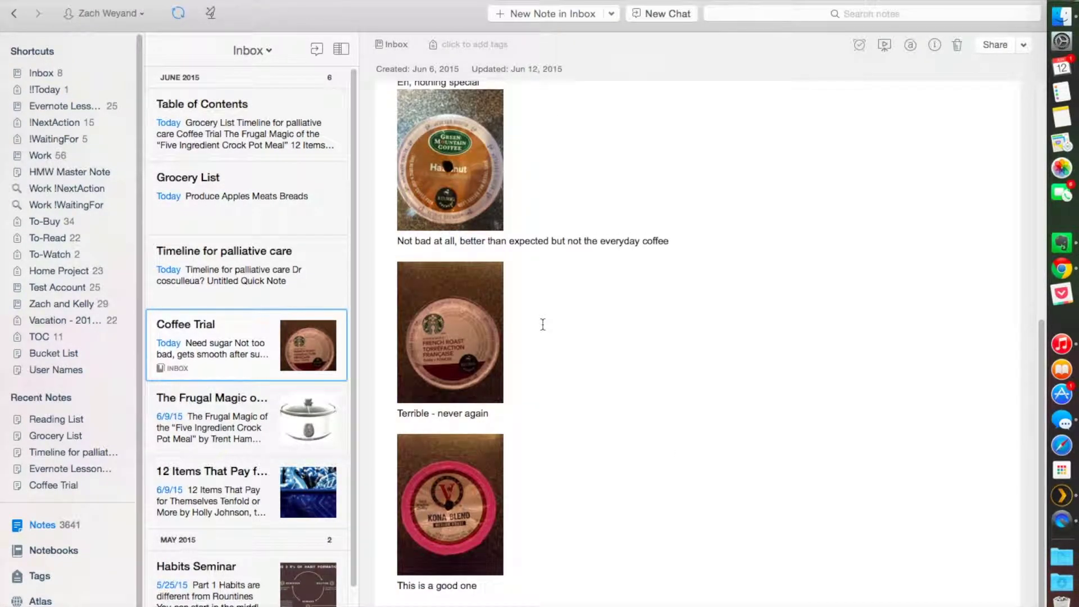
scroll(542, 324, "up", 1)
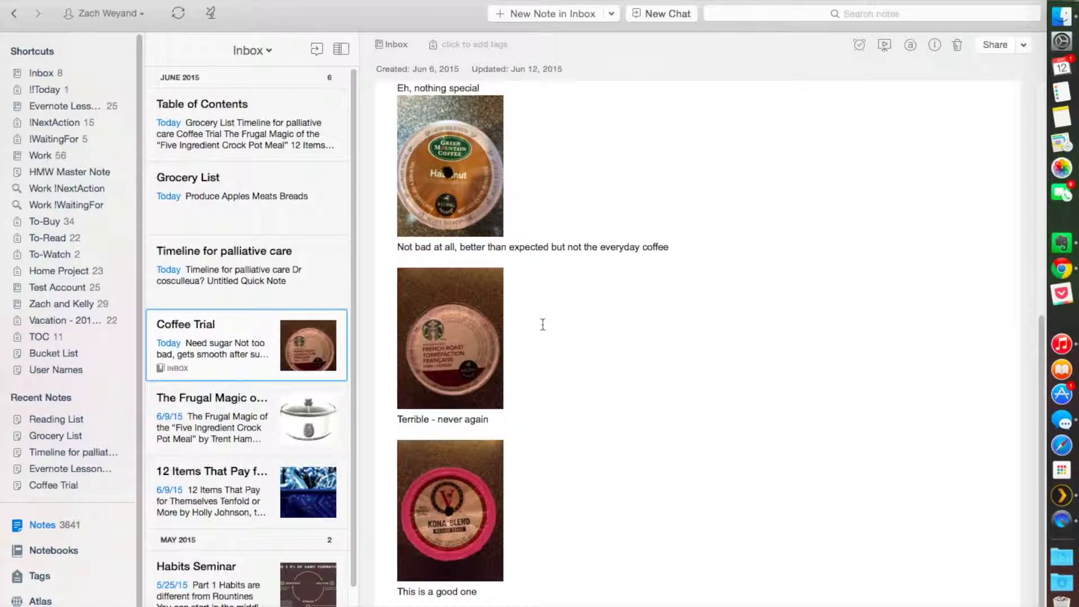
scroll(543, 337, "up", 8)
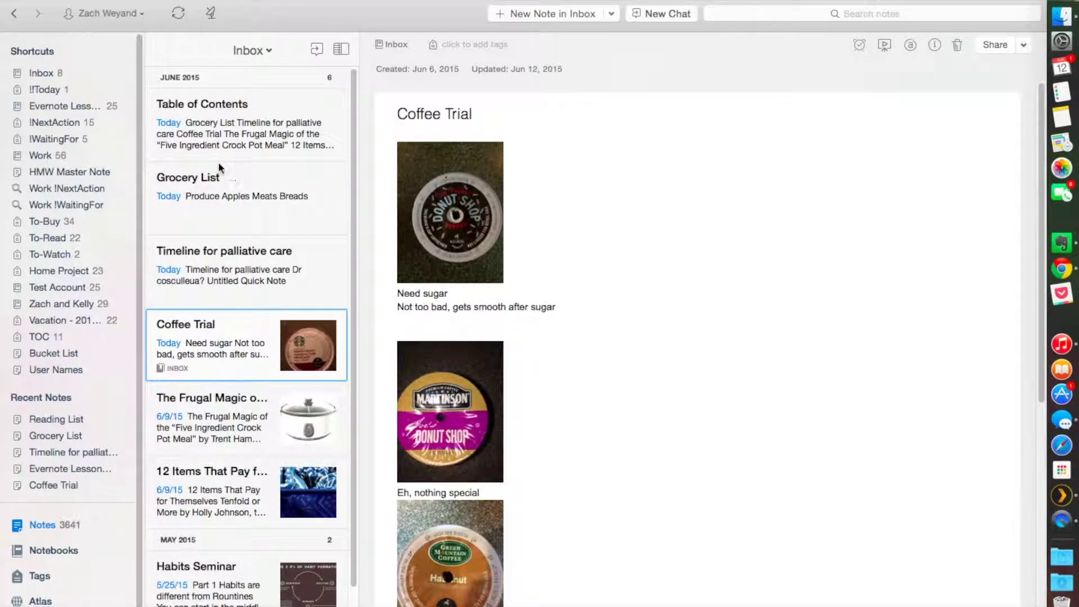
left_click(231, 143)
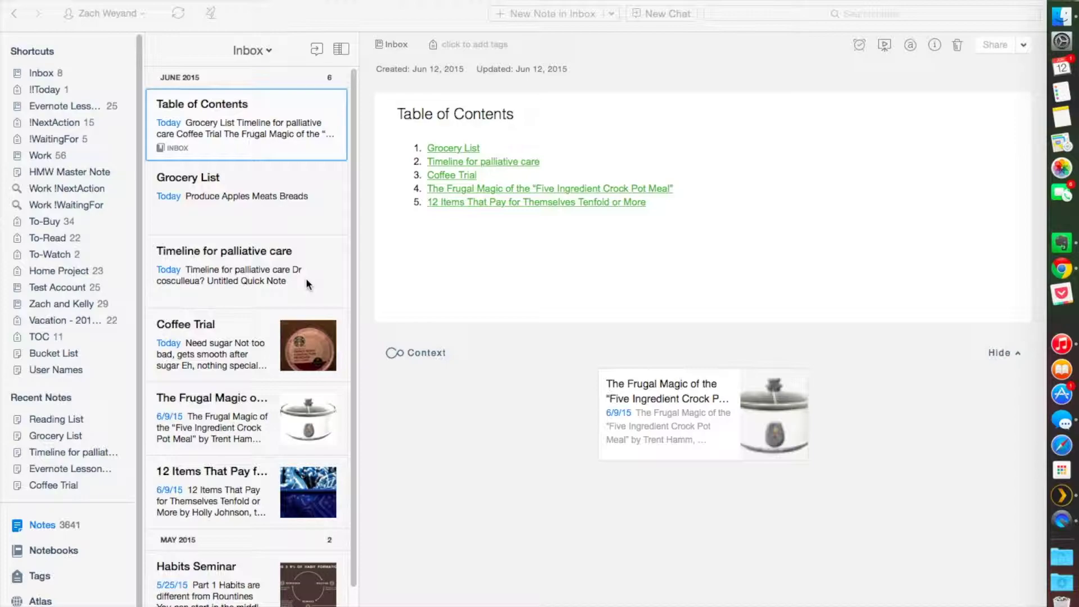
Step: Filter the note list to show only notes tagged TOC
left_click(41, 338)
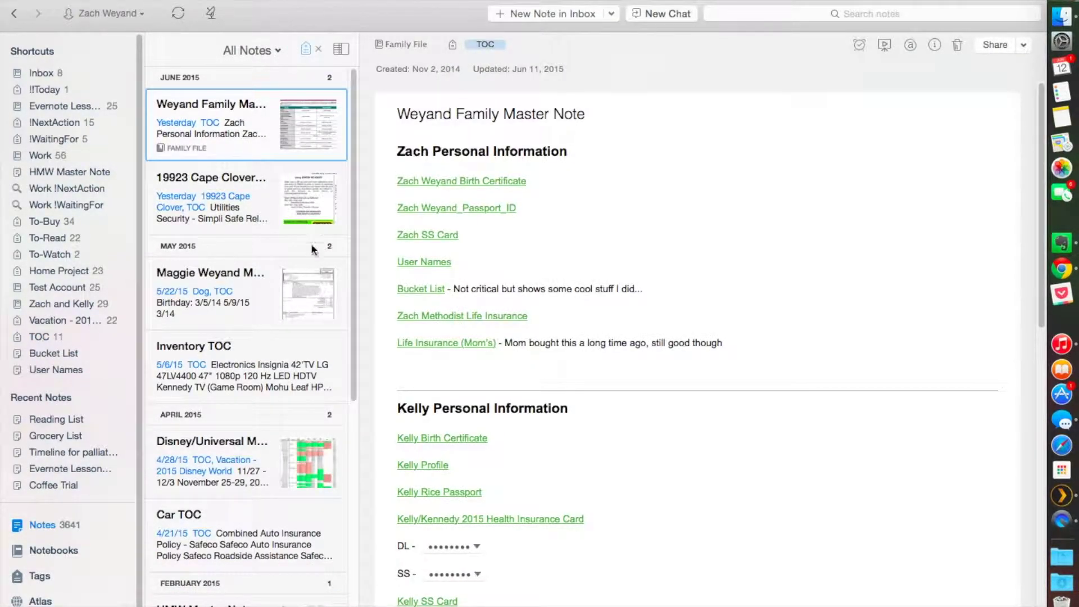
Step: Open the Inventory TOC note and follow its Insignia 42'TV link
left_click(254, 366)
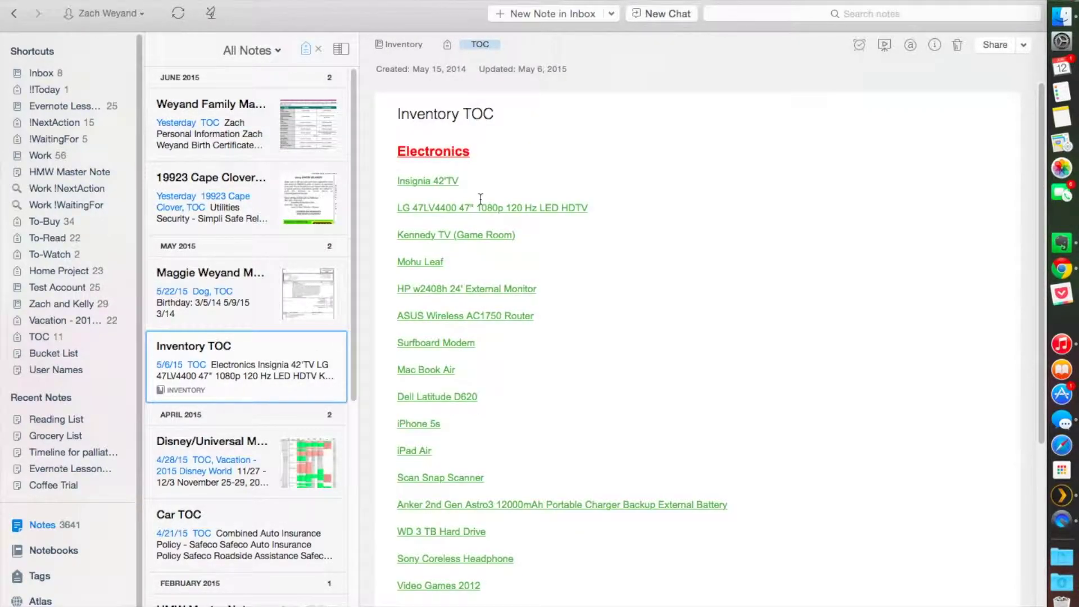
scroll(531, 382, "down", 2)
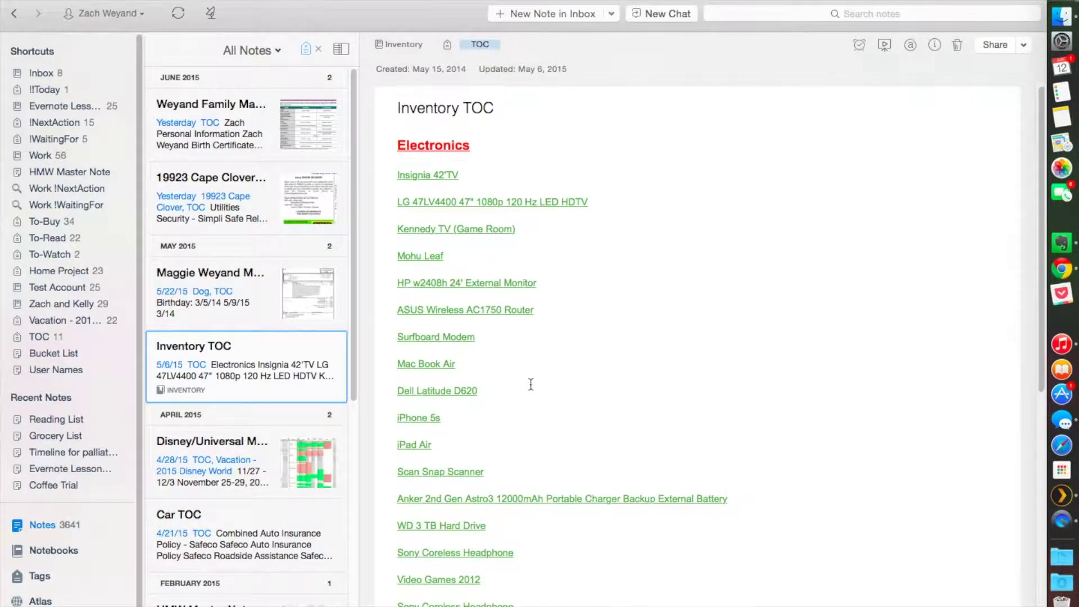
scroll(538, 373, "down", 2)
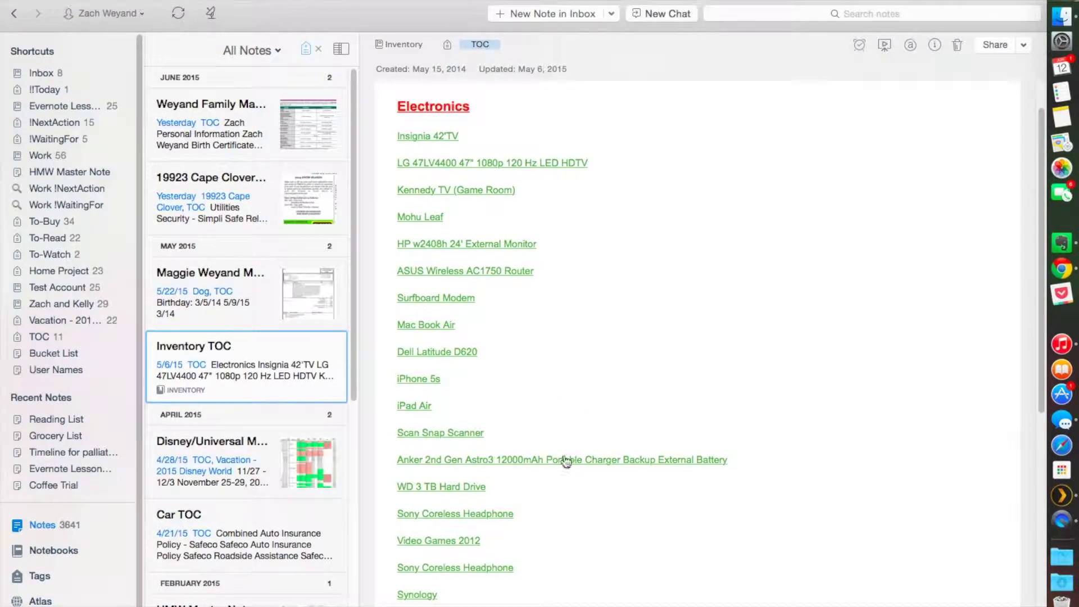
left_click(435, 141)
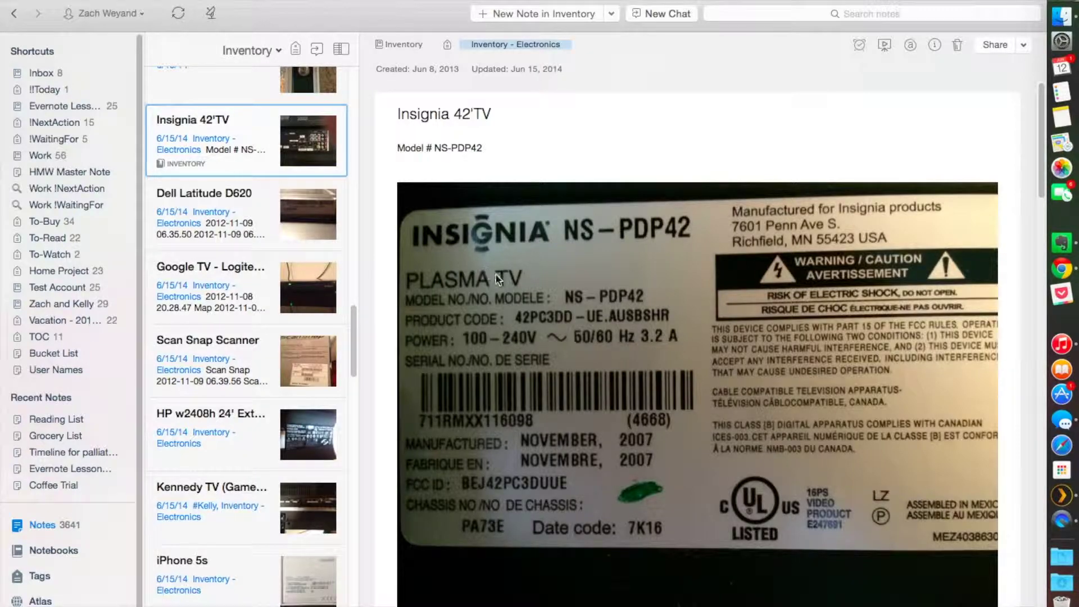
Step: Scroll through the Insignia 42'TV note's model-label and rear input panel photos
scroll(526, 312, "down", 1)
scroll(527, 312, "down", 15)
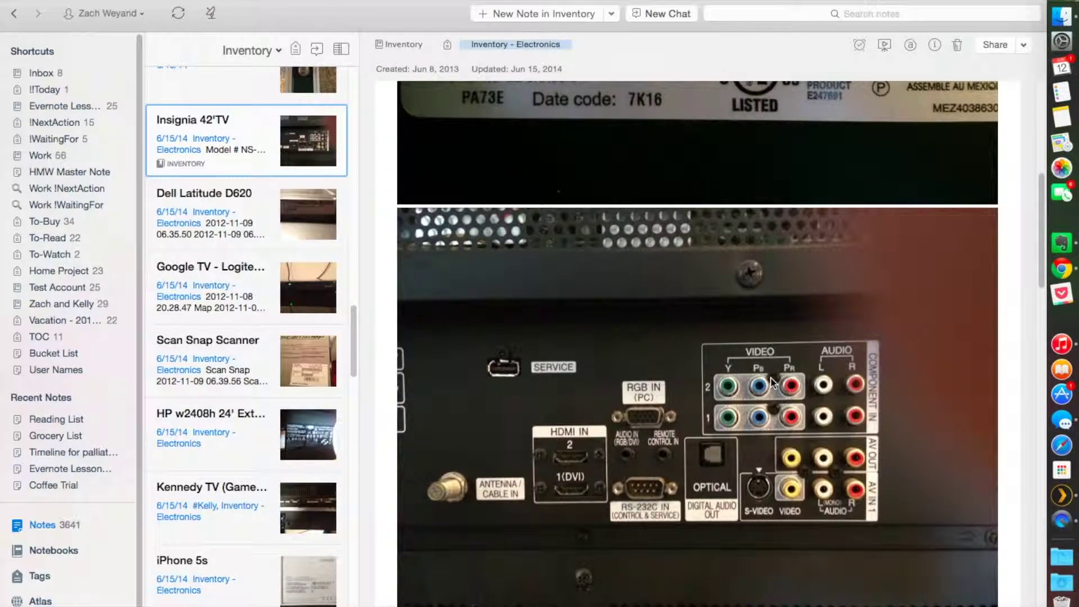
scroll(774, 382, "down", 15)
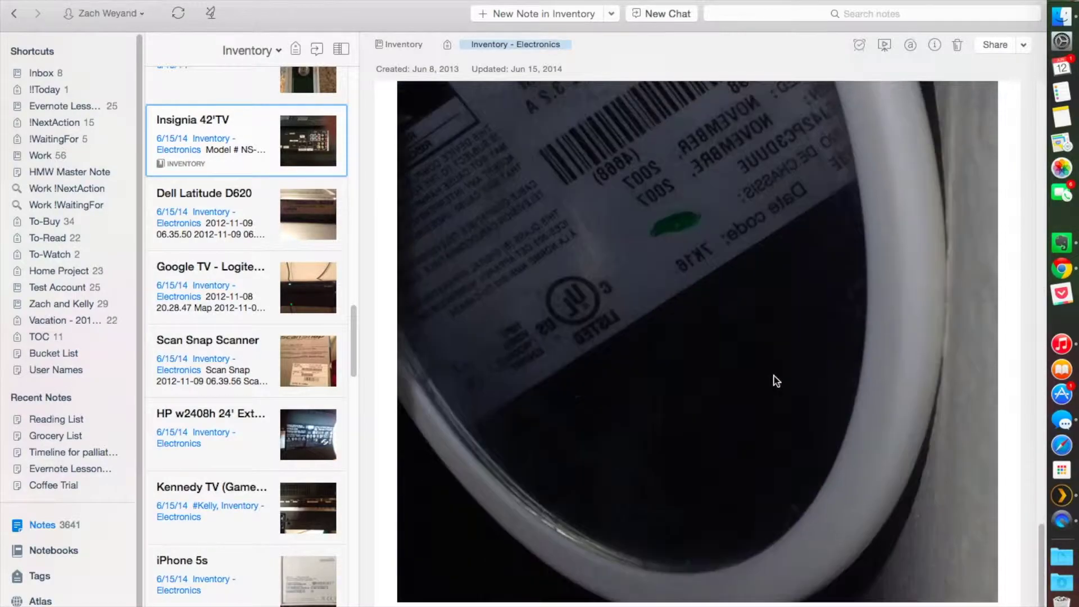
scroll(776, 380, "up", 20)
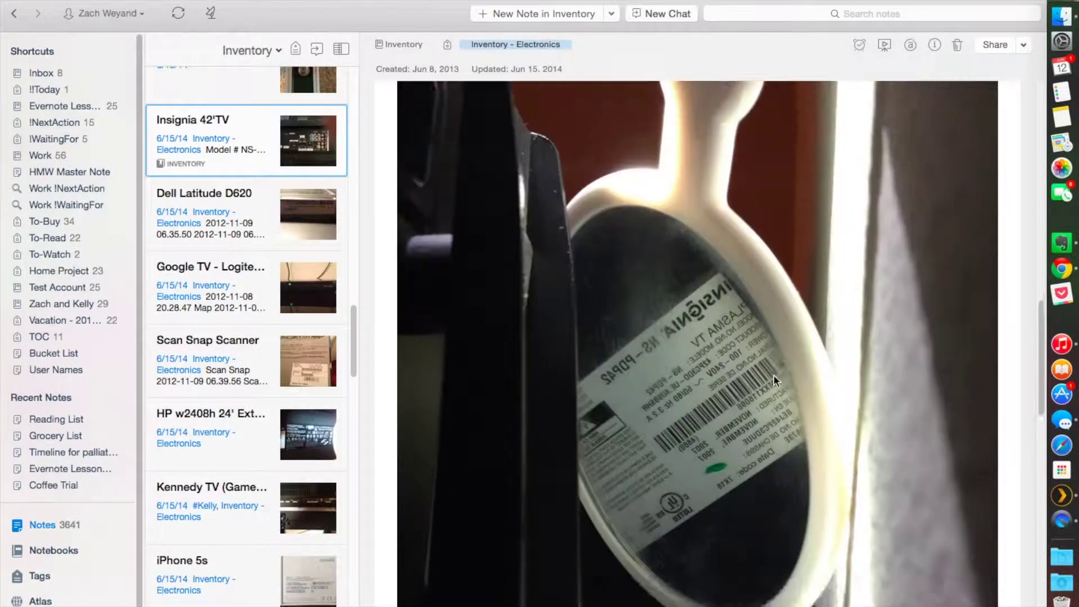
scroll(770, 371, "up", 1)
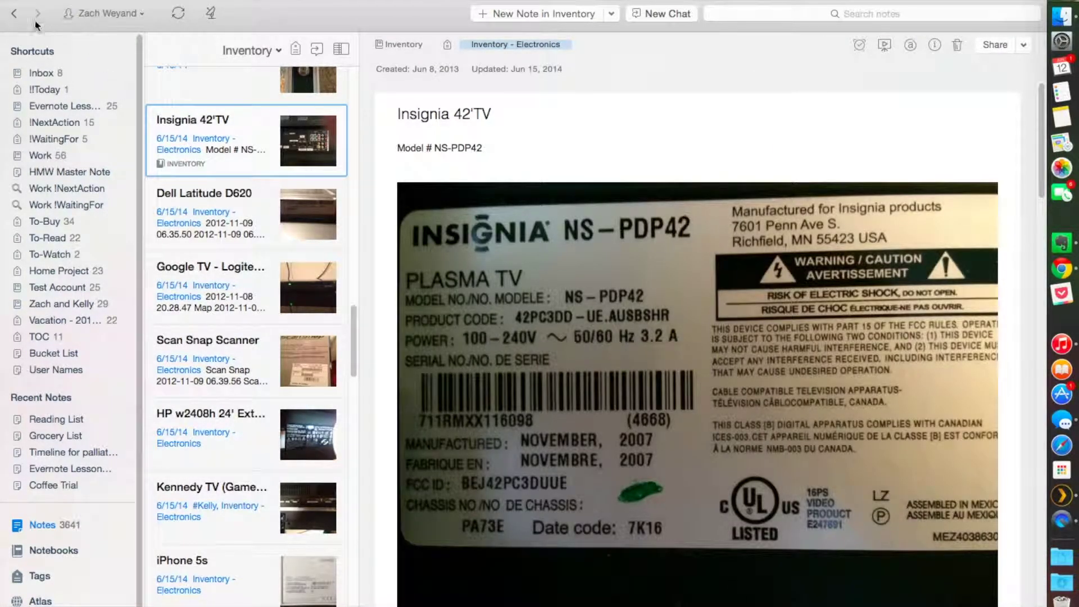
Step: Go back to the Inventory TOC, scroll through it, then view the HMW Master Note
left_click(16, 13)
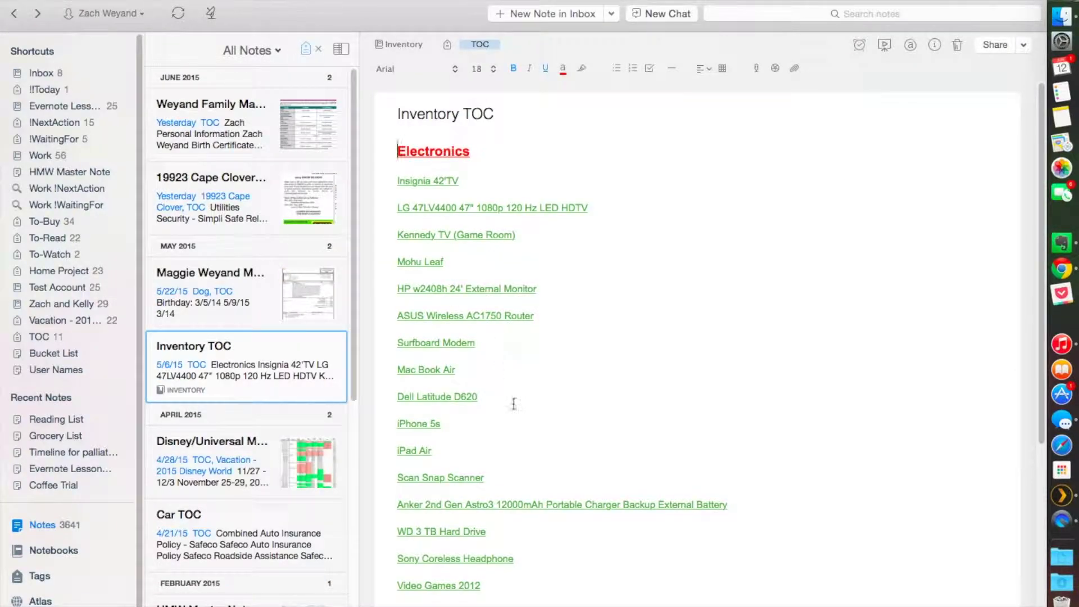
scroll(679, 411, "down", 3)
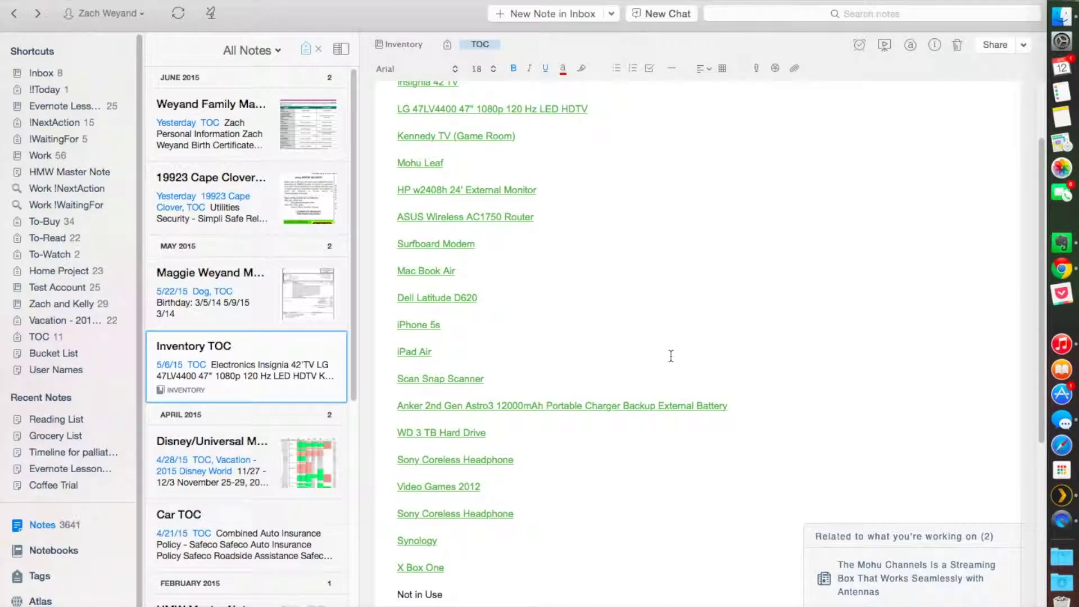
scroll(713, 356, "down", 5)
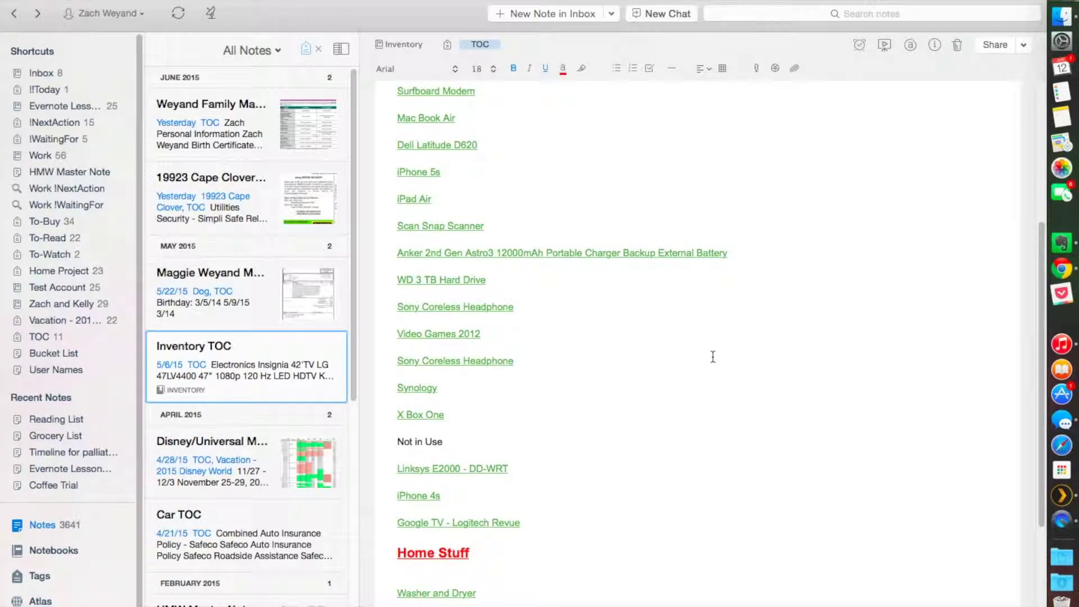
scroll(609, 344, "down", 3)
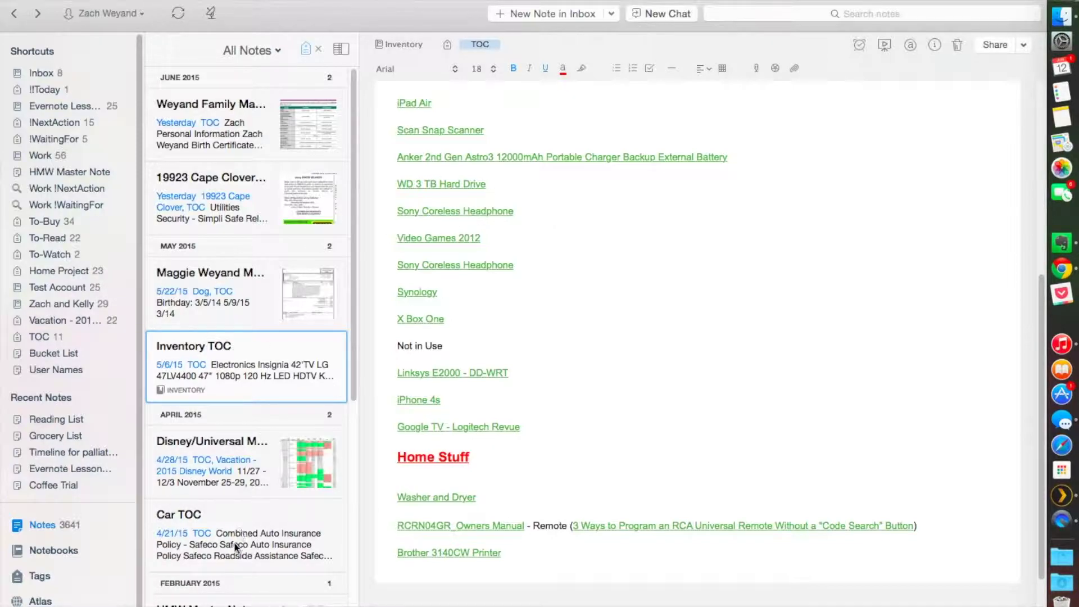
scroll(232, 587, "down", 1)
left_click(248, 584)
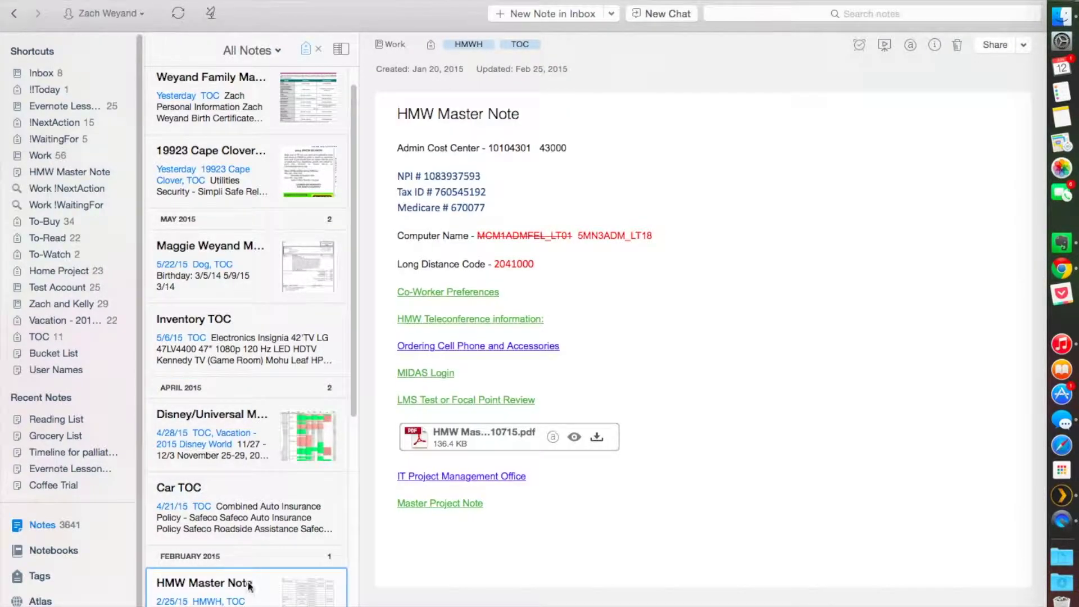
scroll(247, 556, "down", 10)
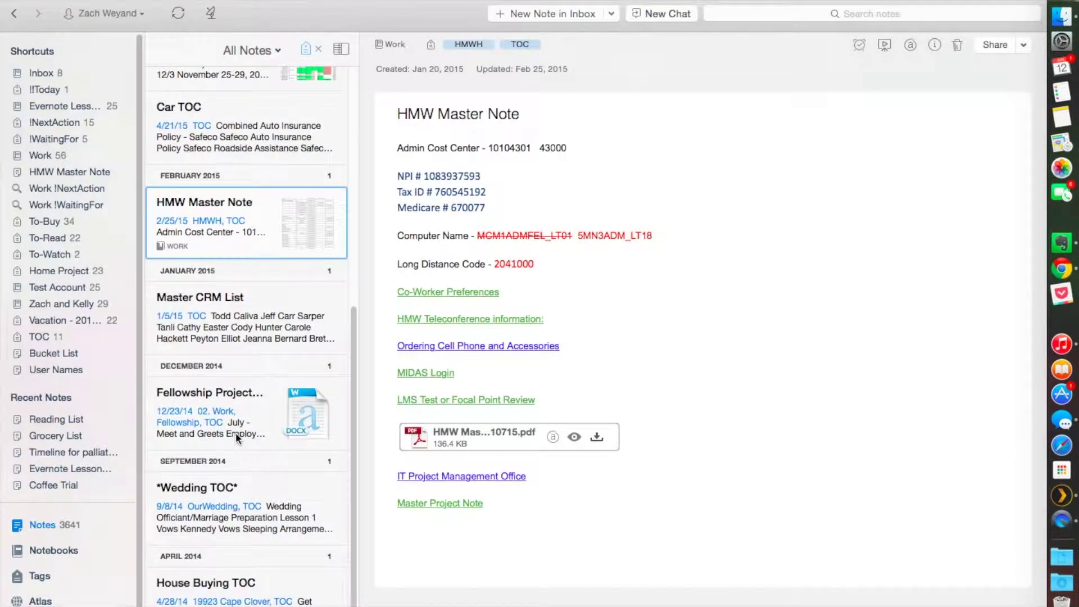
Step: Open the Fellowship Projects/Timeline/FAQ note and scroll through its monthly links and attachment
left_click(235, 432)
scroll(645, 327, "down", 3)
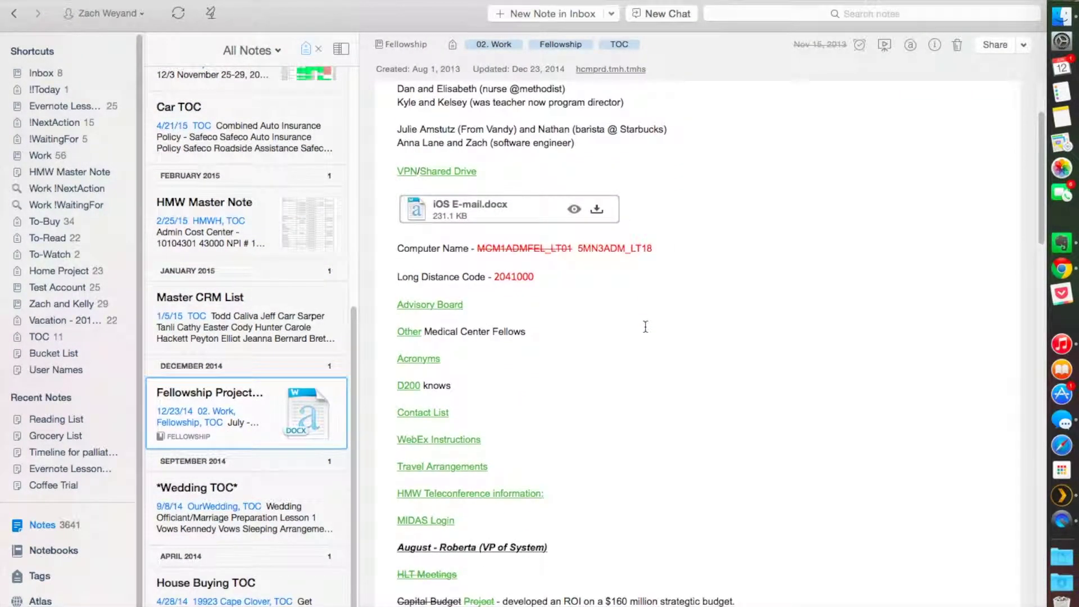
scroll(644, 325, "down", 5)
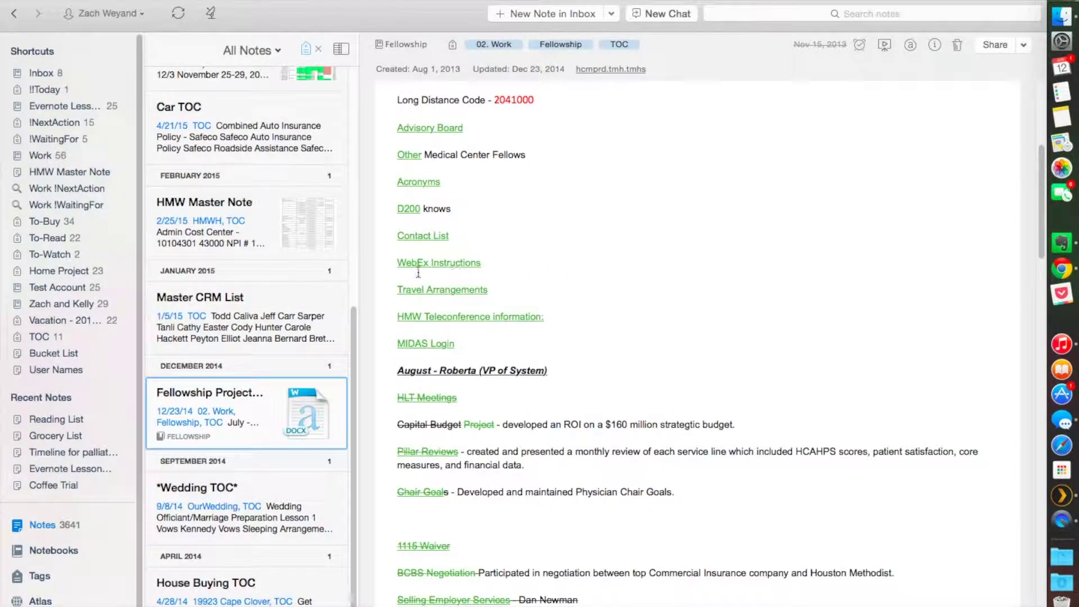
scroll(541, 304, "down", 12)
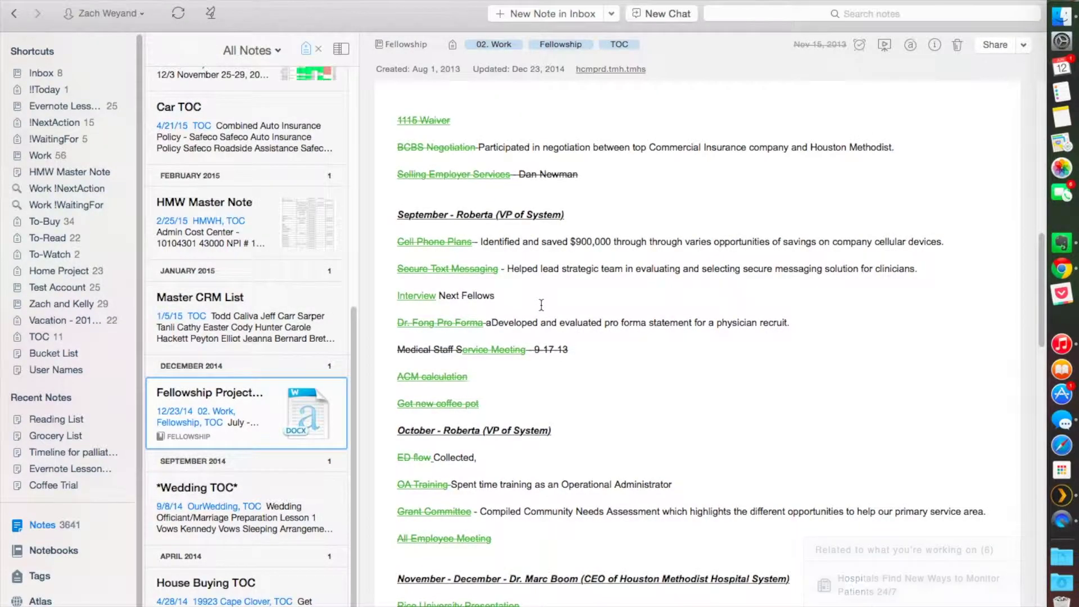
scroll(534, 331, "down", 4)
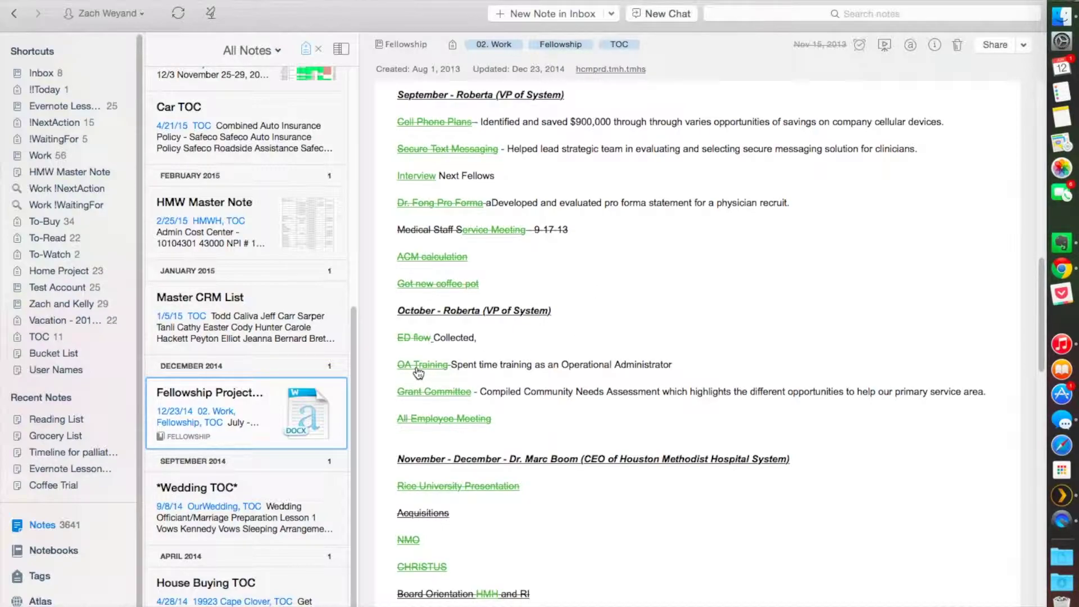
scroll(549, 360, "down", 15)
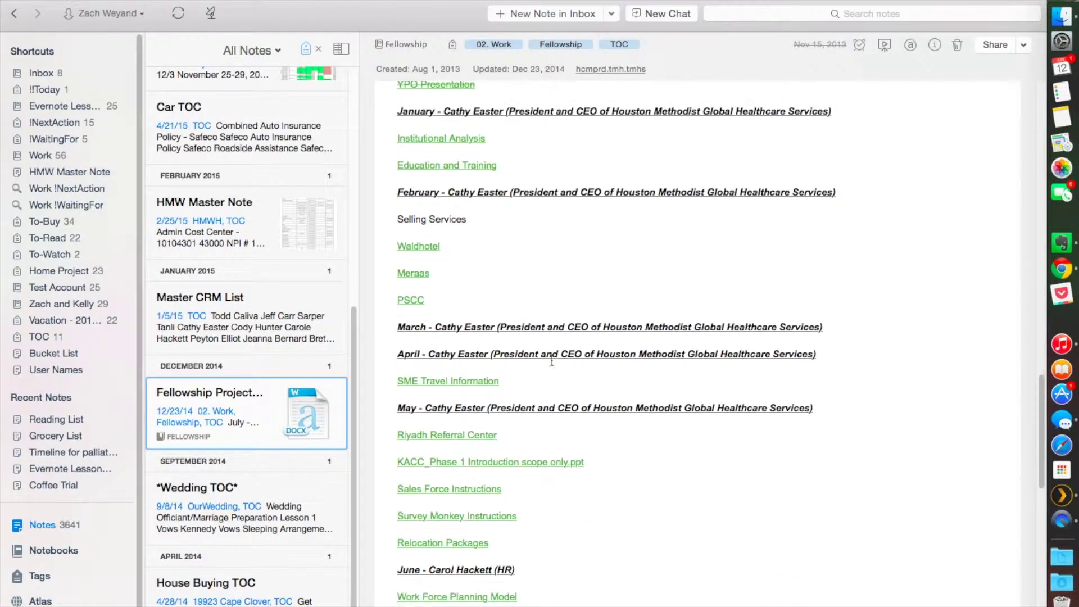
scroll(549, 363, "down", 8)
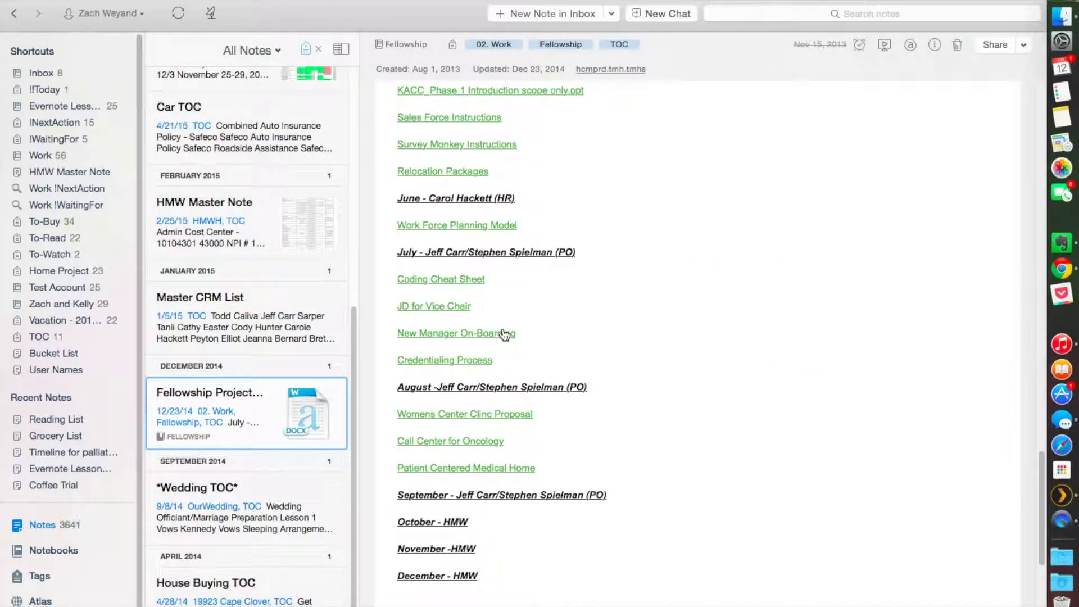
scroll(495, 360, "up", 20)
scroll(495, 360, "up", 3)
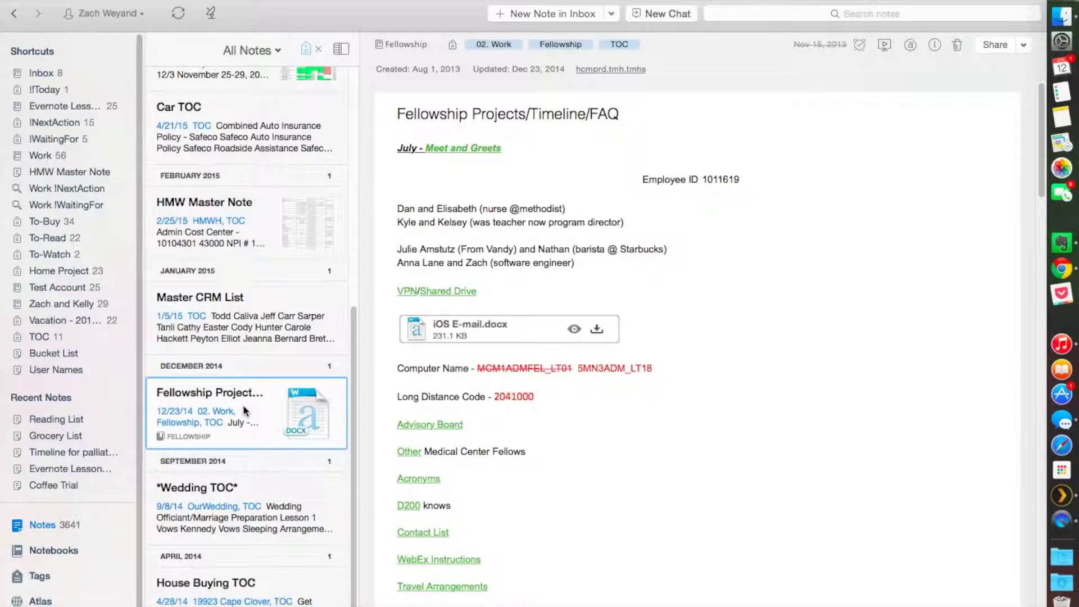
Step: Browse the Master CRM List and its first contact's note, then filter to TOC-tagged notes
left_click(230, 323)
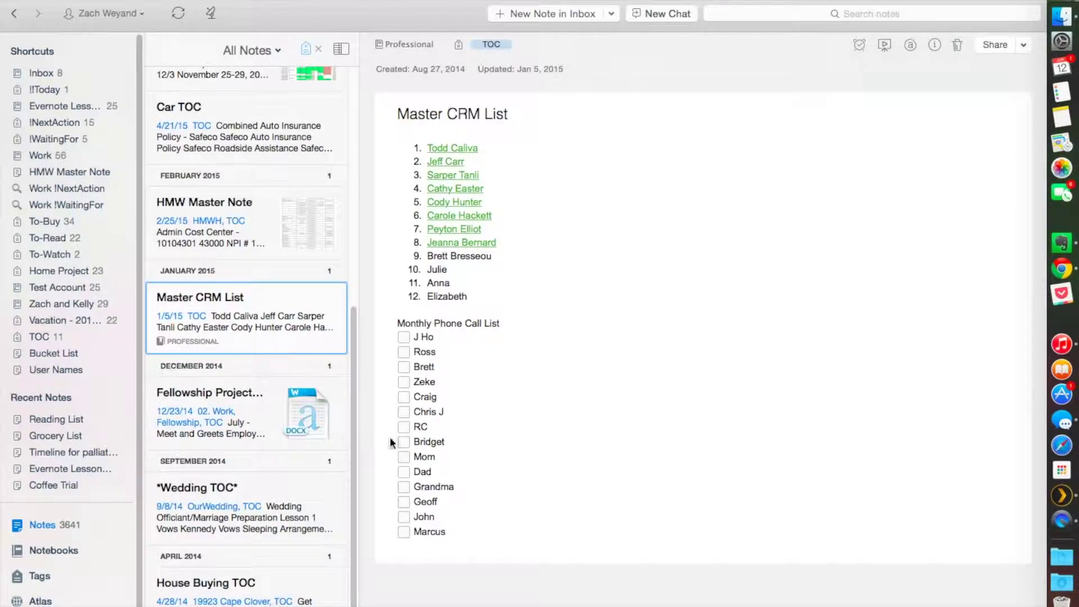
left_click(458, 155)
left_click(459, 152)
scroll(578, 353, "down", 3)
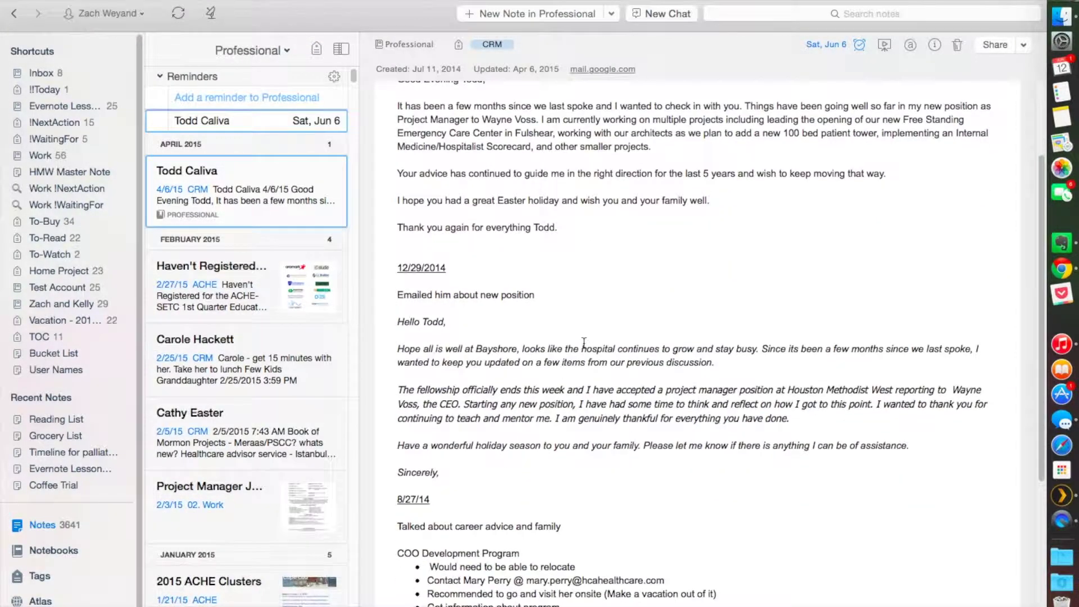
scroll(581, 346, "down", 4)
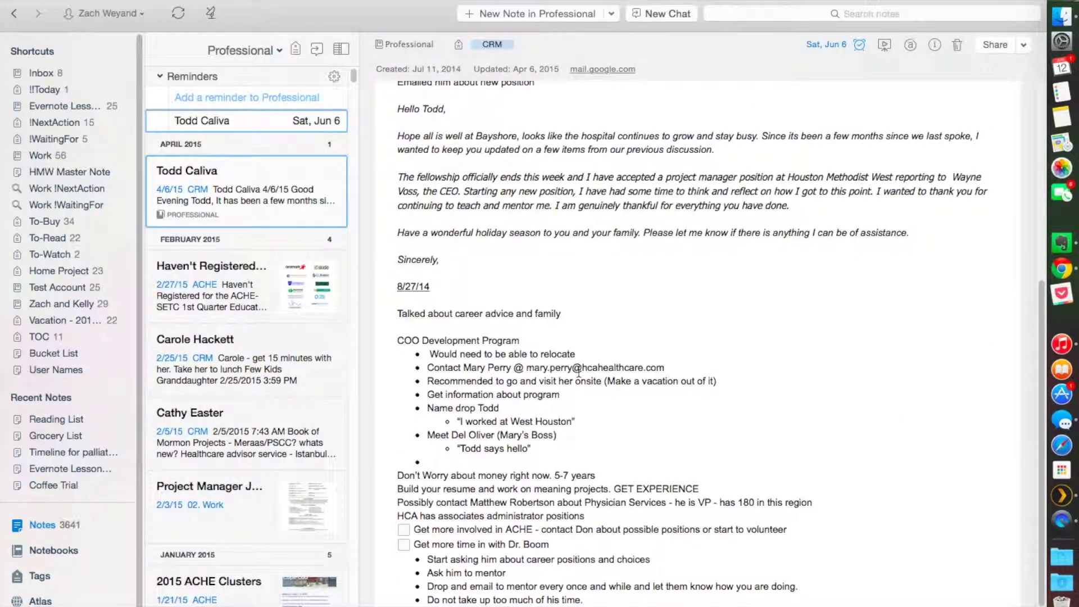
scroll(579, 371, "down", 5)
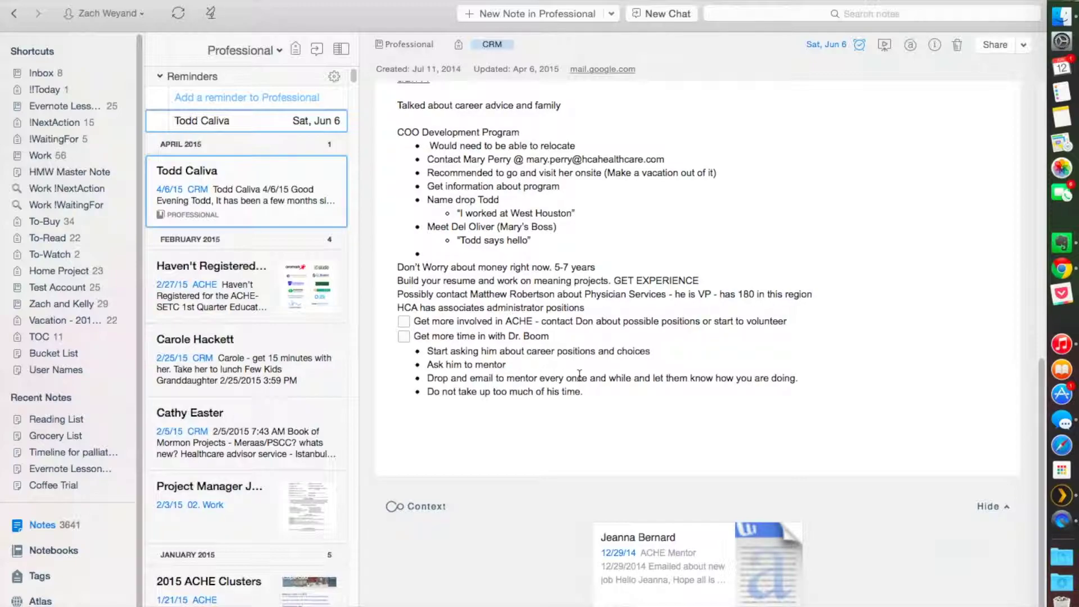
scroll(579, 376, "up", 1)
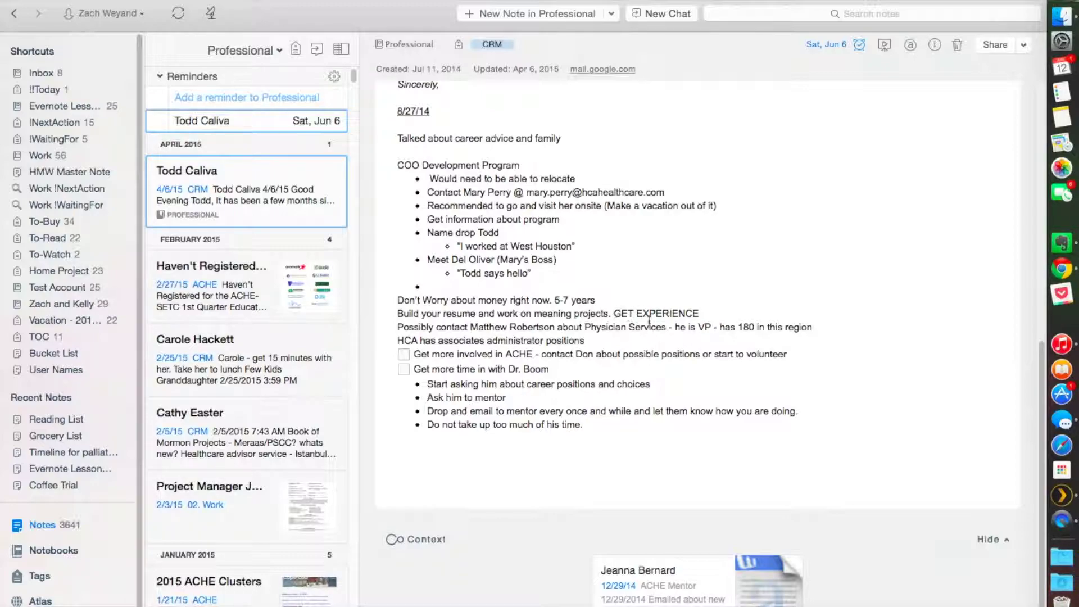
scroll(697, 147, "up", 15)
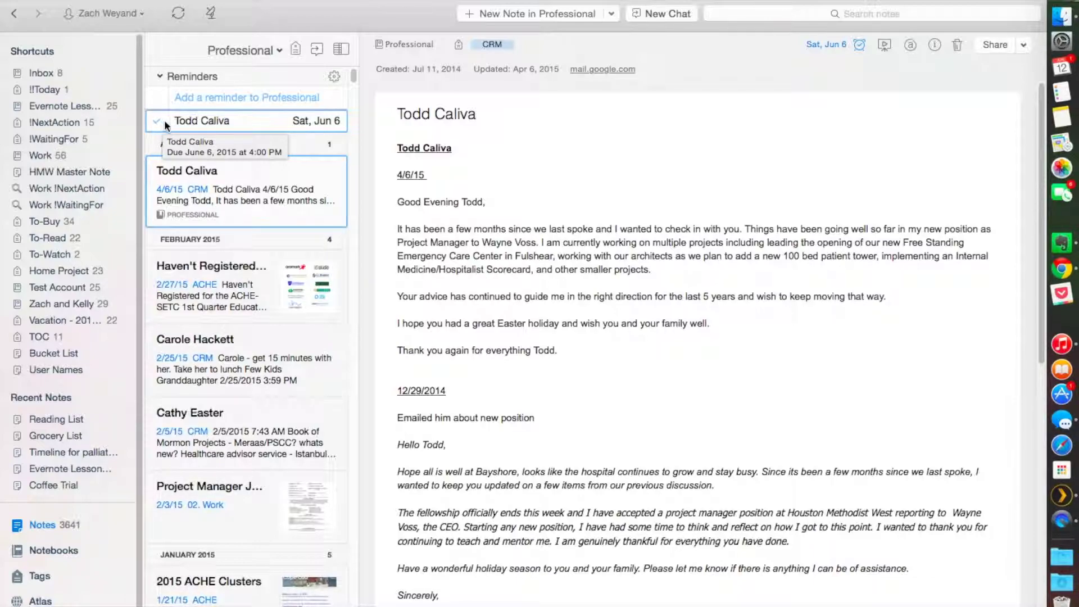
left_click(59, 336)
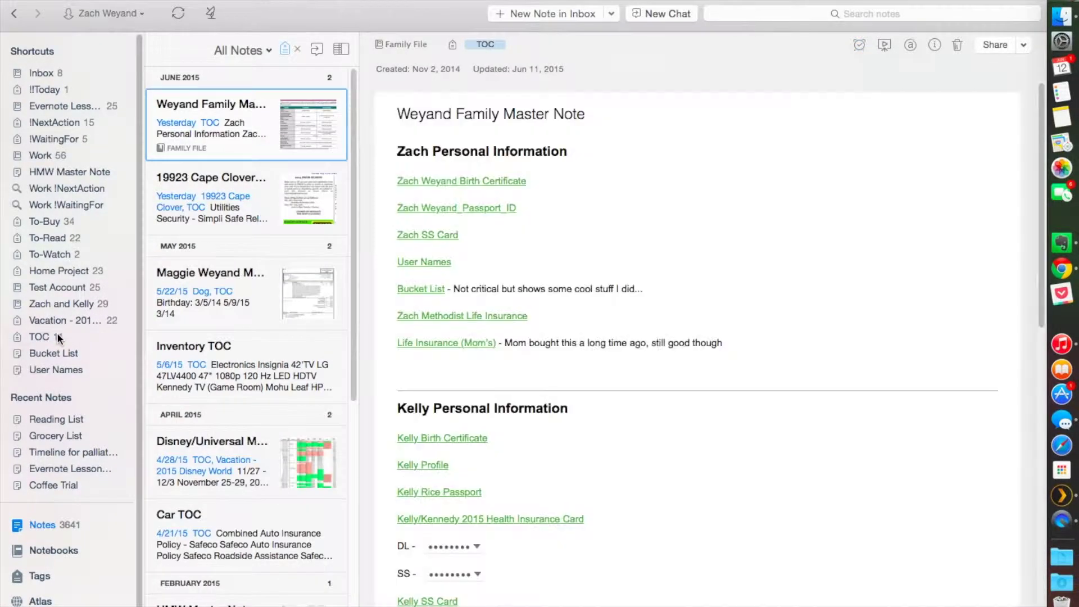
Step: Open the Car TOC note and scroll through its linked entries
left_click(269, 522)
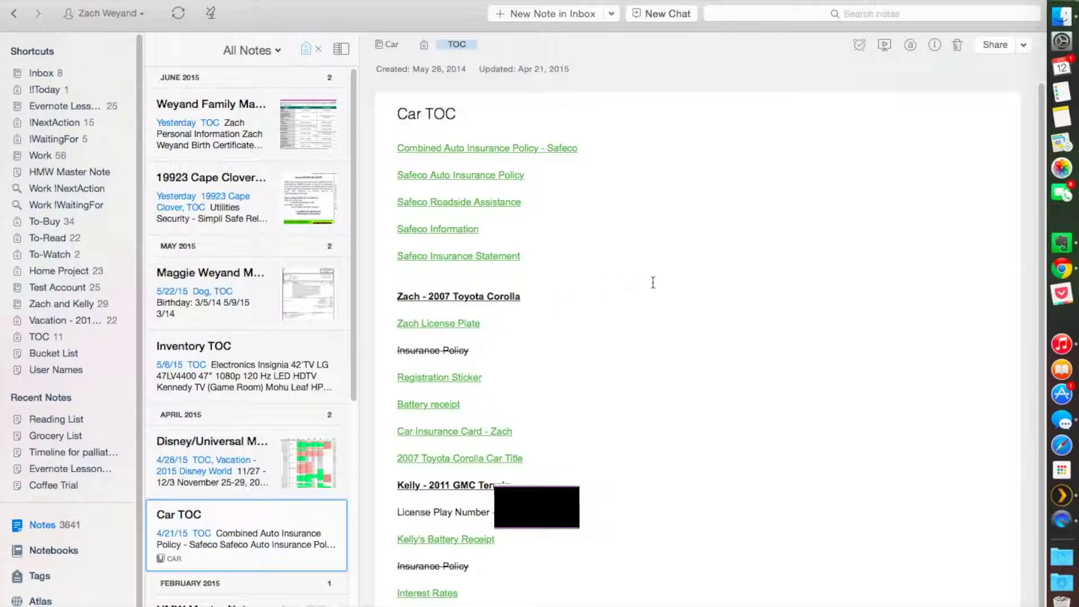
scroll(652, 308, "down", 1)
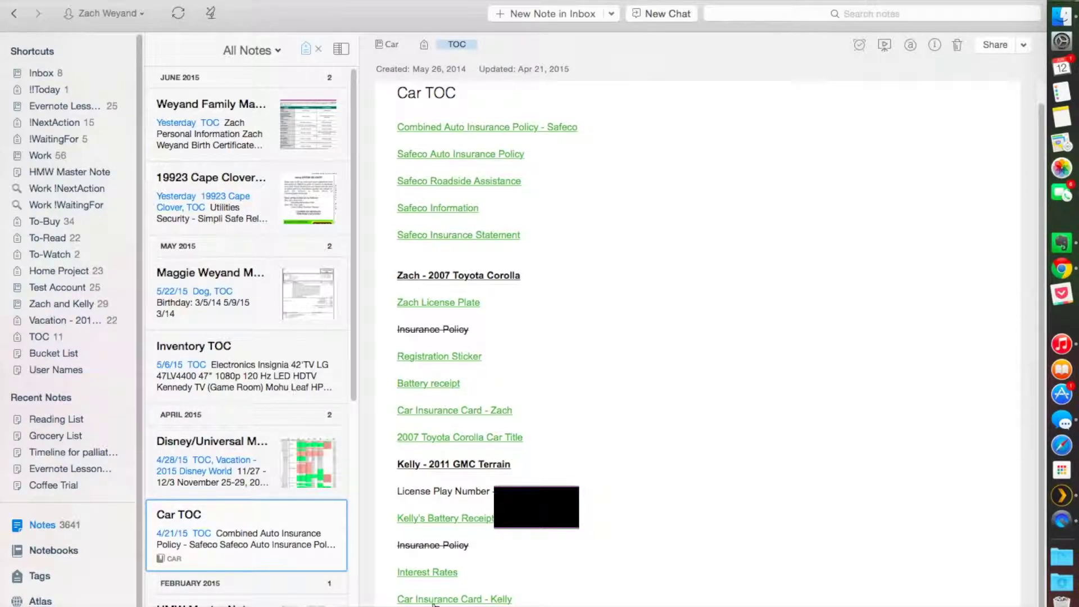
scroll(646, 413, "up", 1)
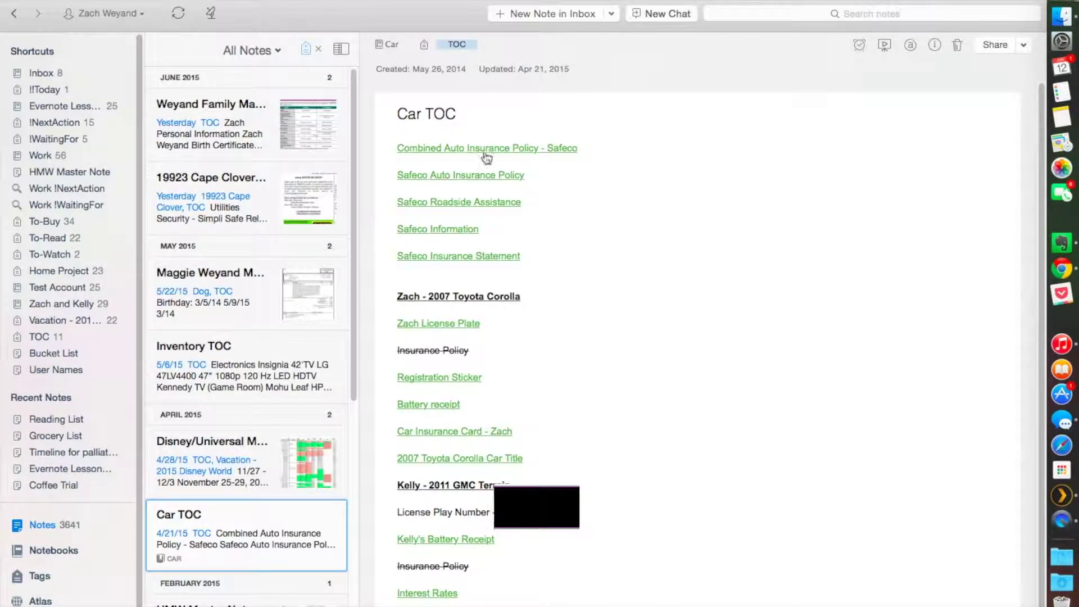
left_click(635, 186)
scroll(247, 215, "down", 1)
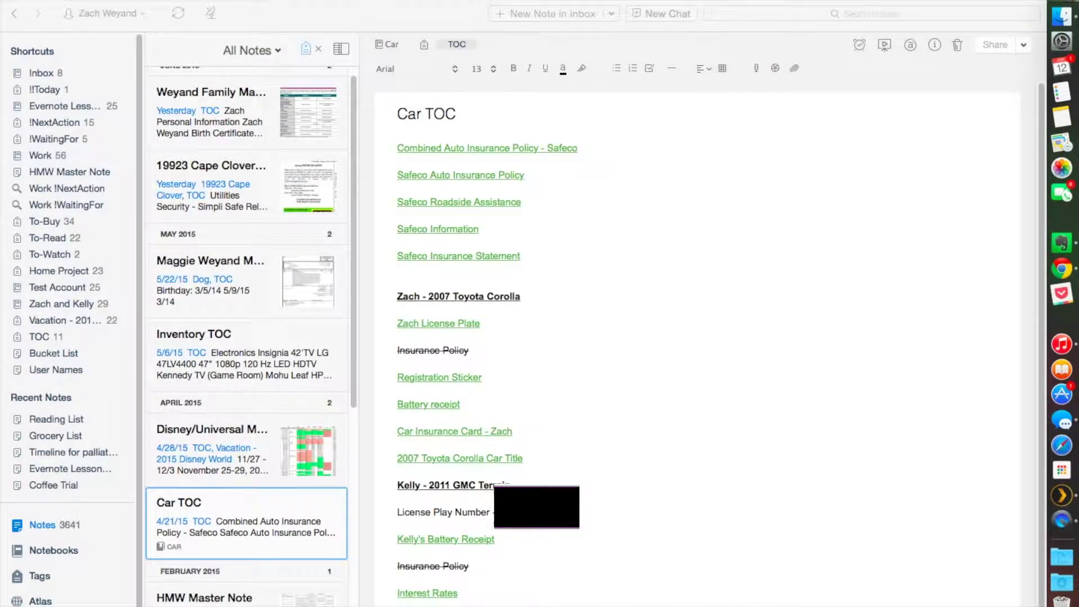
Step: Scroll back through the Car TOC note, then open the family master note
left_click(245, 323)
scroll(245, 324, "up", 1)
scroll(245, 324, "down", 10)
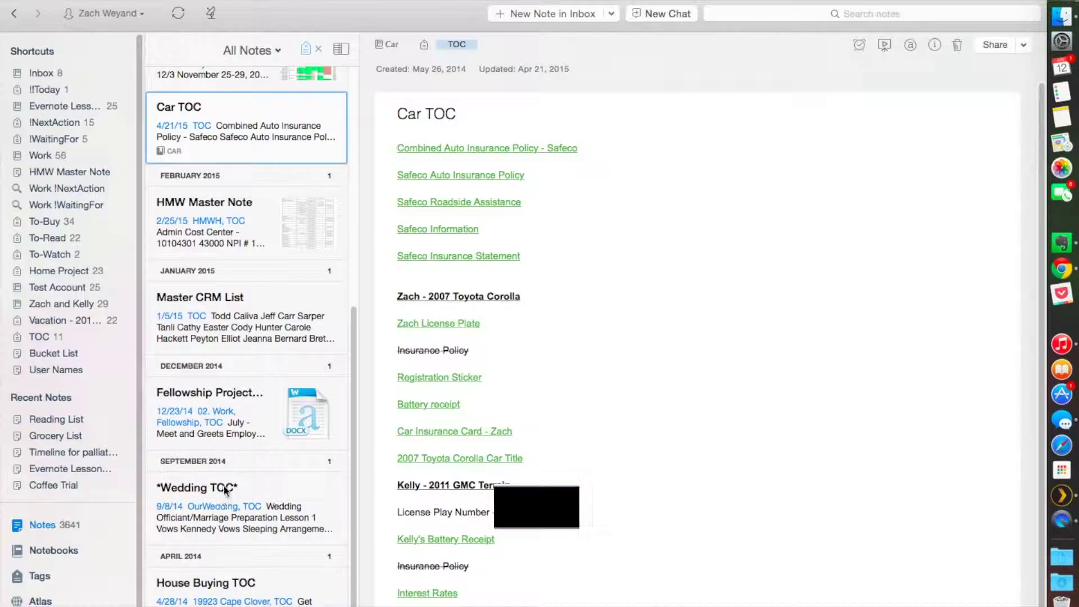
scroll(211, 388, "up", 3)
scroll(208, 365, "up", 9)
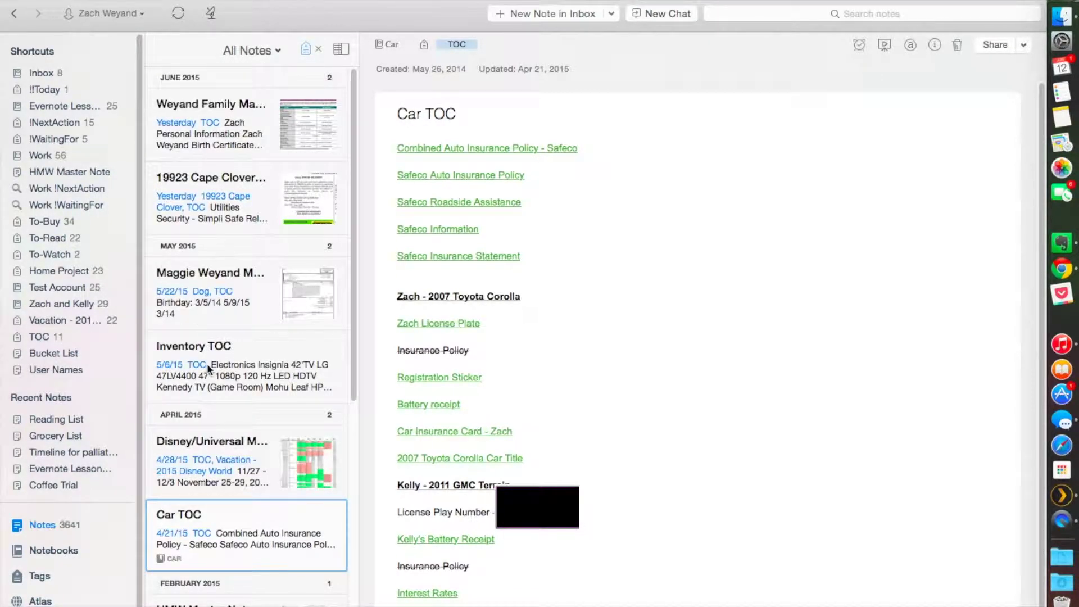
left_click(211, 144)
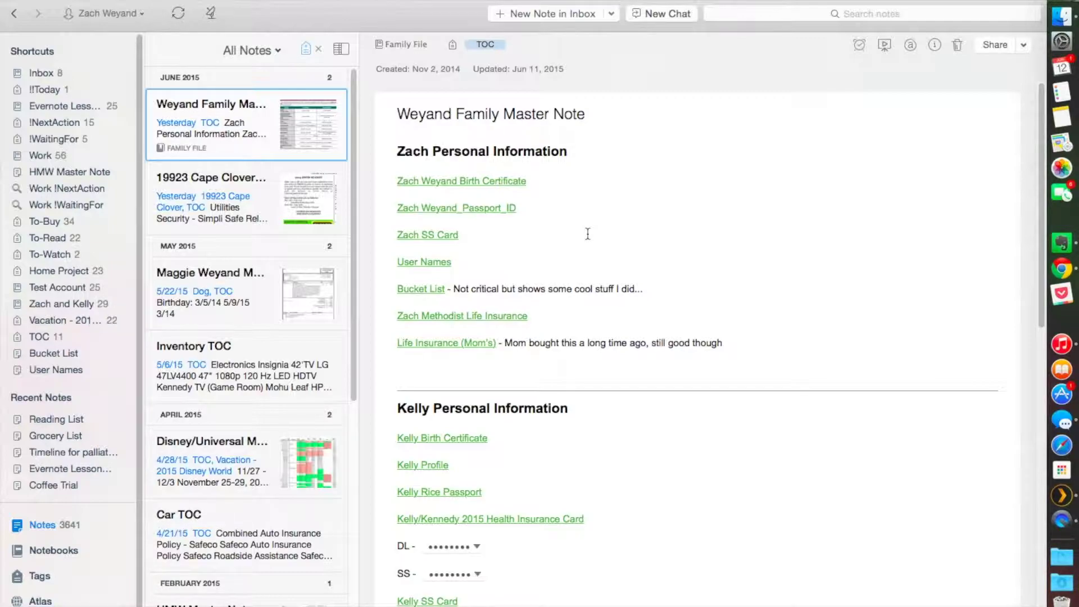
Step: Scroll through the family master note's encrypted DL/SS entries and Stuff To Know links
scroll(655, 234, "down", 5)
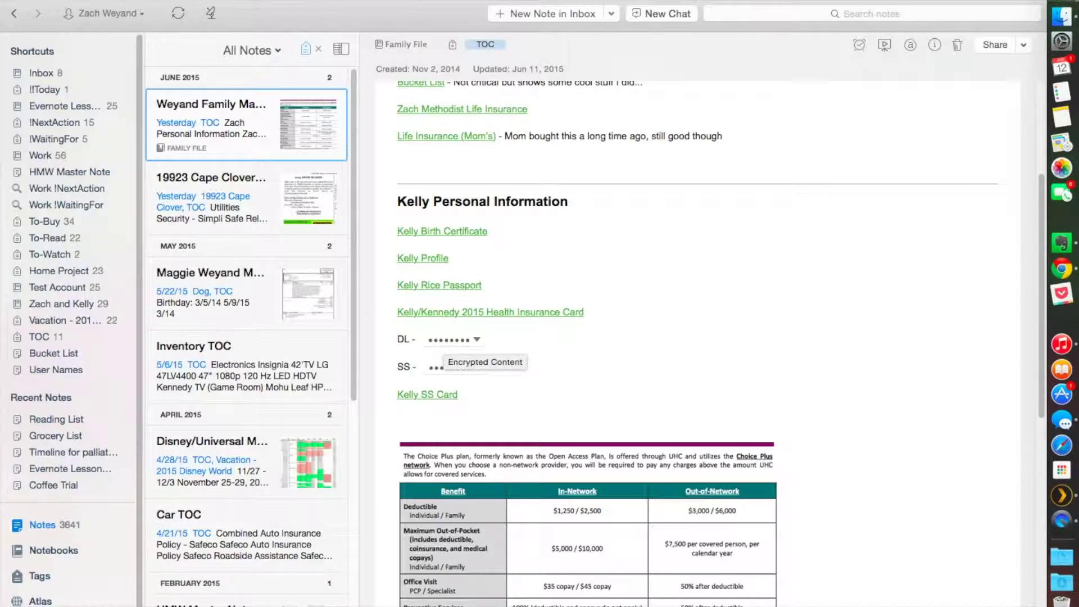
scroll(647, 264, "down", 1)
scroll(647, 265, "down", 10)
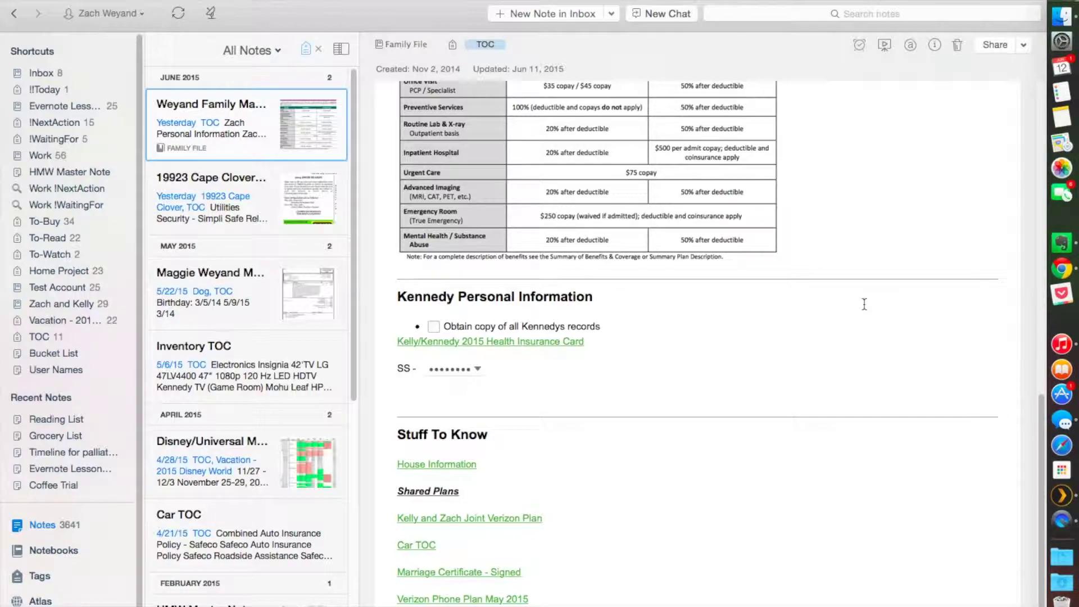
scroll(766, 299, "up", 15)
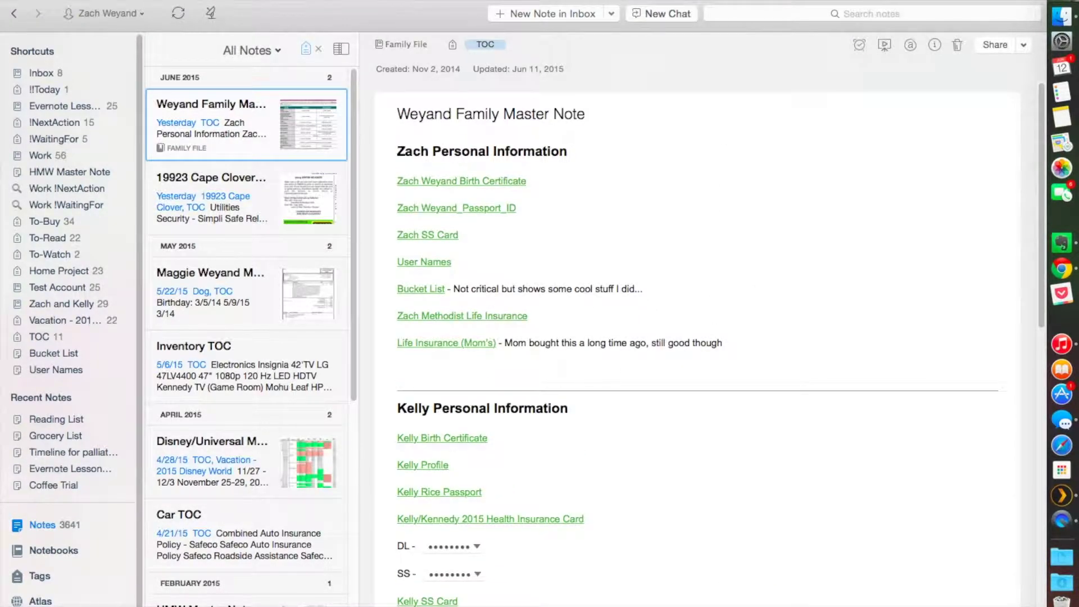
Step: Open the house information note, visit its Security - Simpli Safe link, and return
left_click(189, 192)
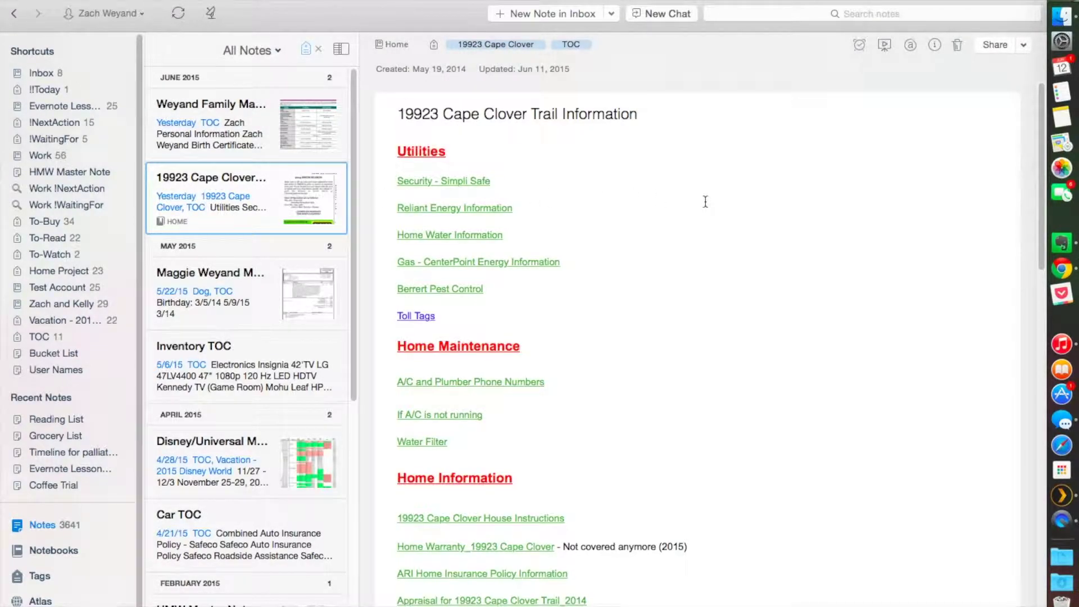
scroll(711, 206, "down", 1)
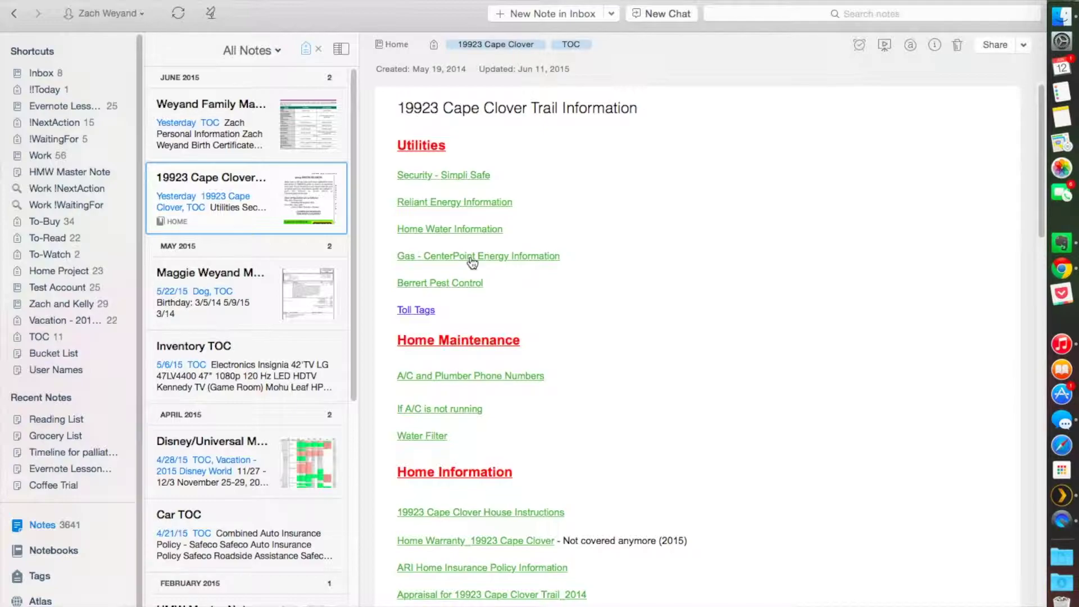
left_click(458, 175)
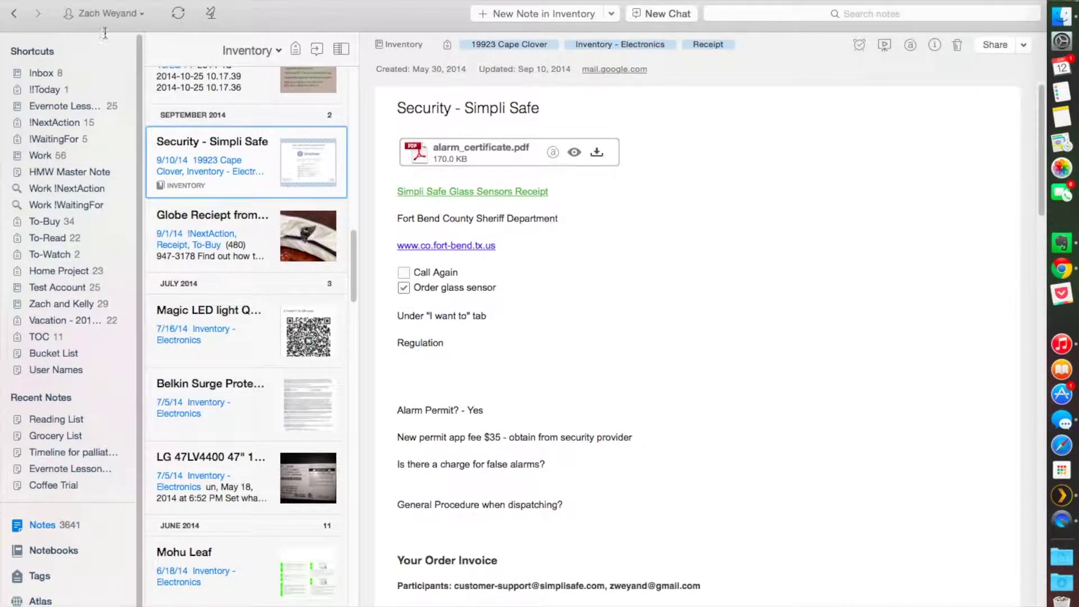
left_click(14, 13)
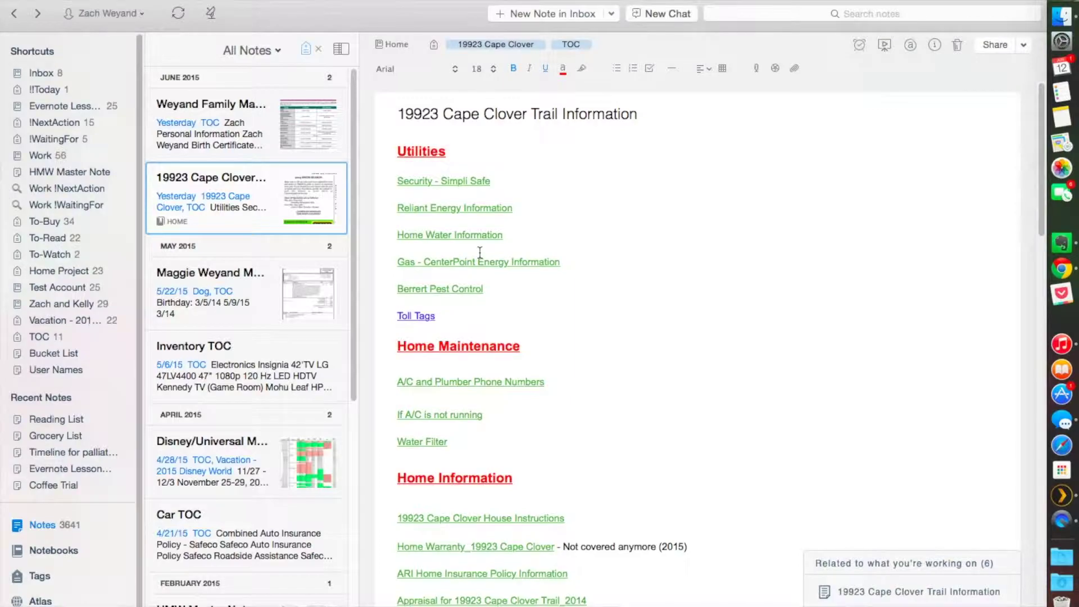
left_click(469, 213)
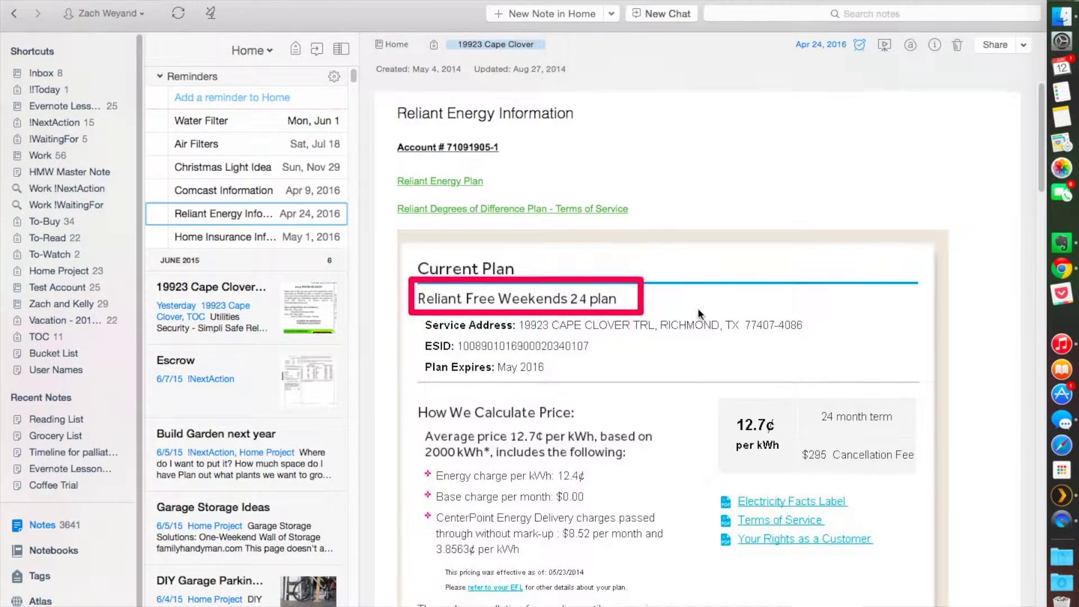
scroll(532, 298, "down", 1)
scroll(531, 296, "down", 1)
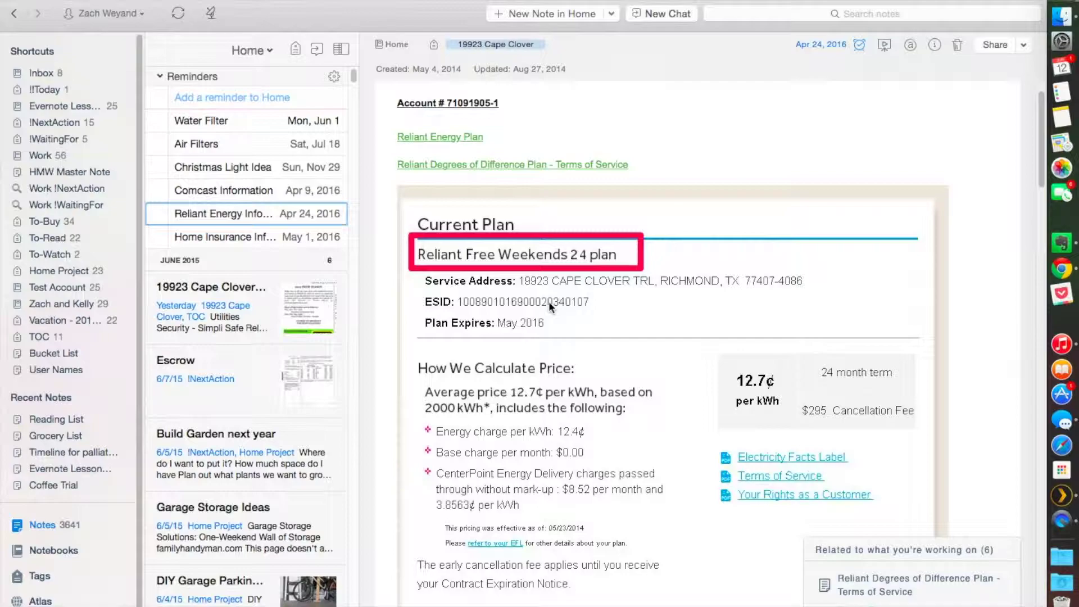
scroll(548, 302, "down", 10)
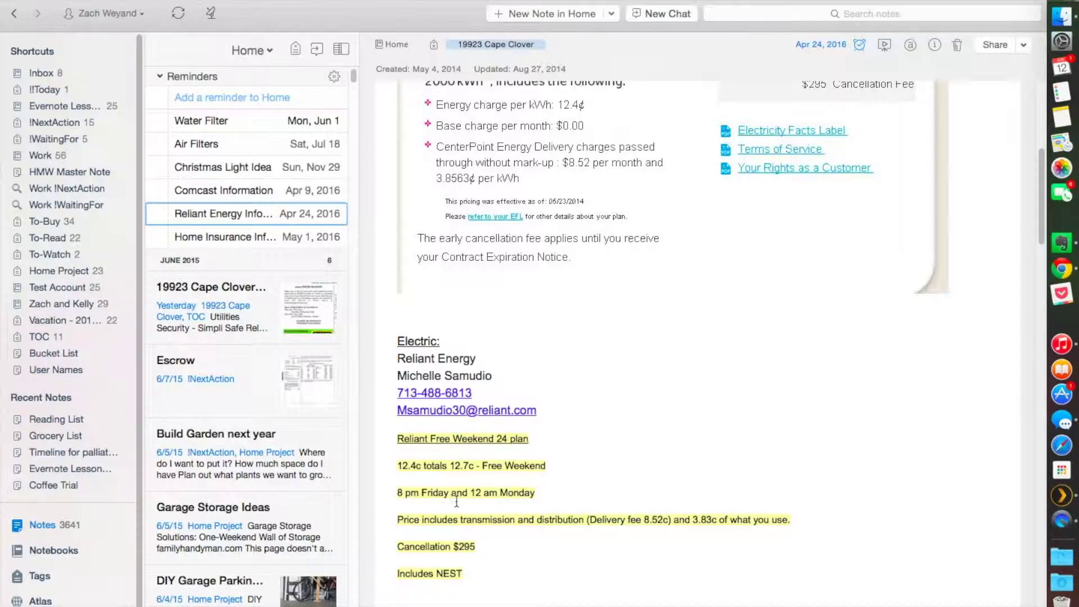
left_click(565, 491)
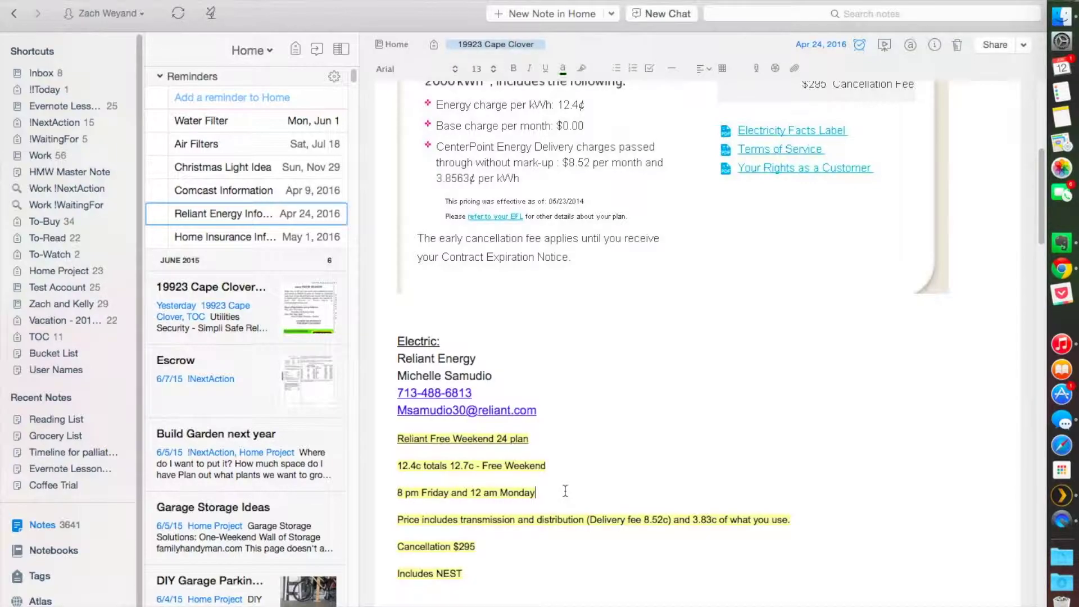
scroll(584, 458, "up", 1)
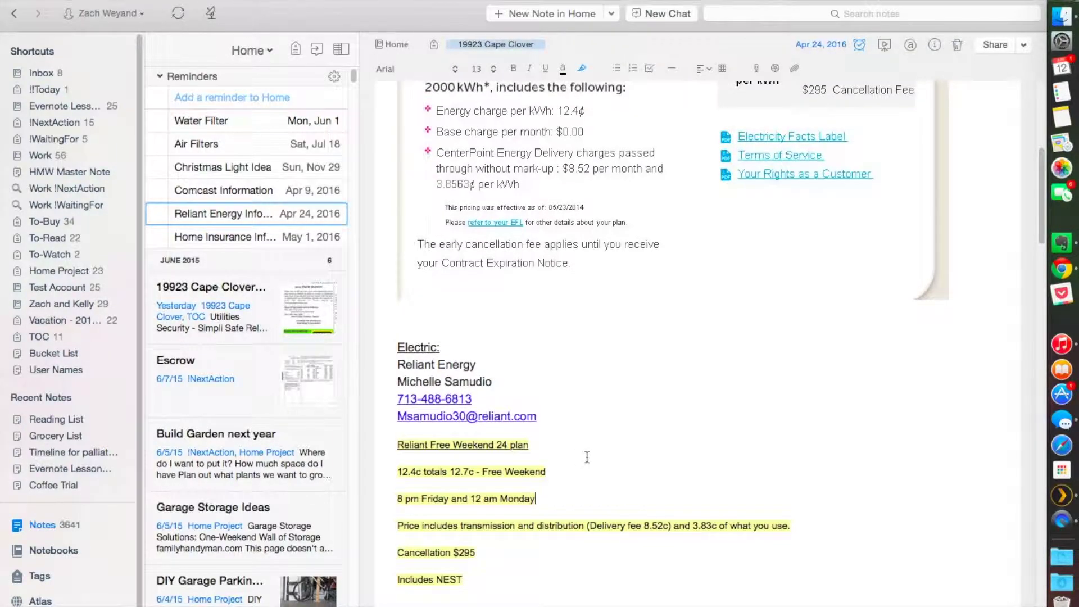
scroll(586, 456, "up", 10)
scroll(582, 439, "down", 15)
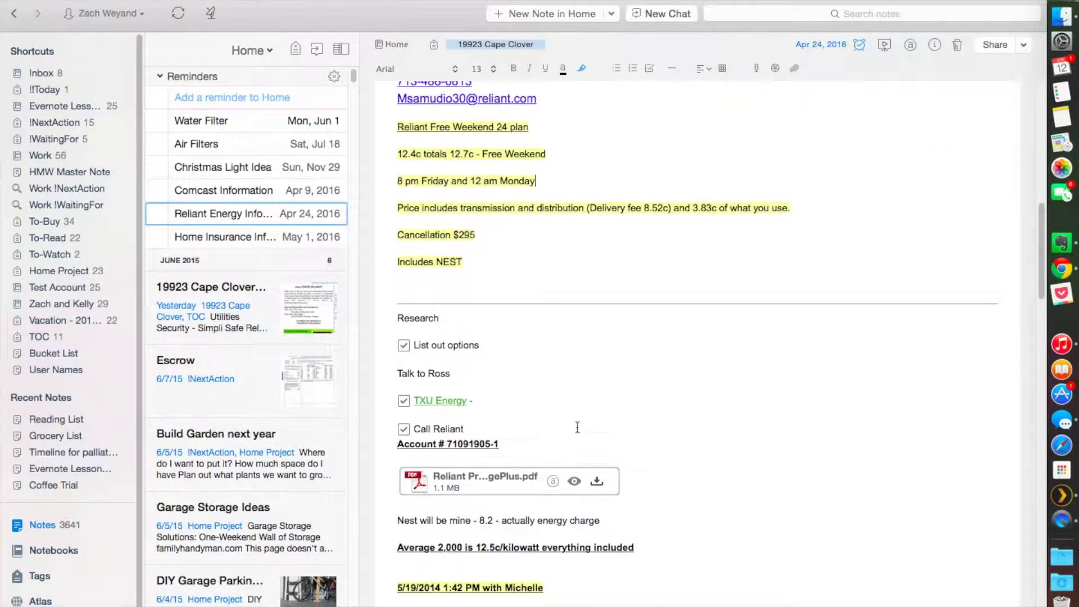
scroll(567, 411, "up", 10)
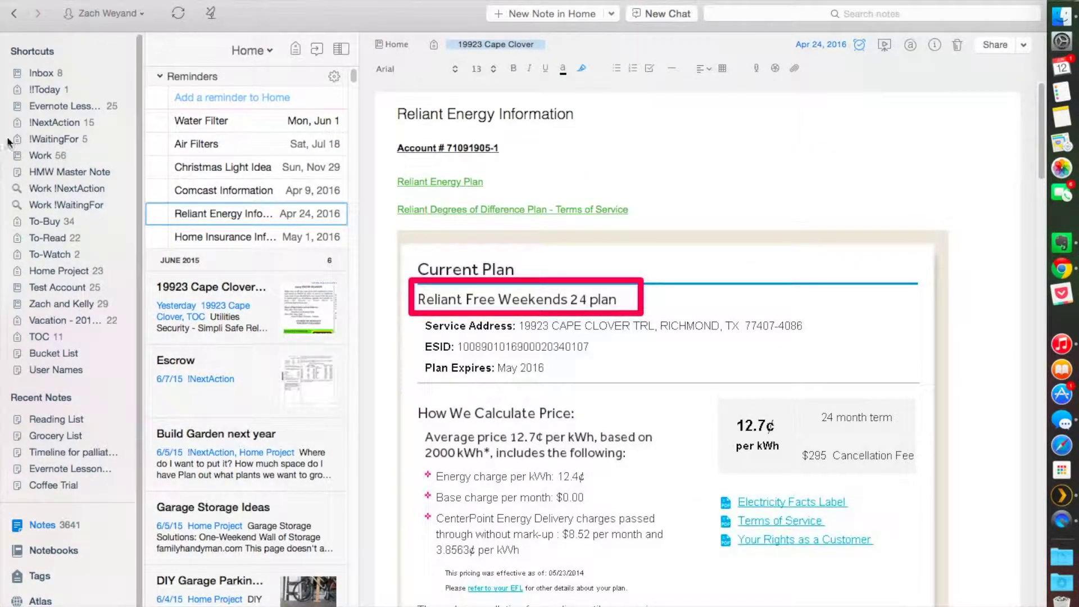
left_click(15, 14)
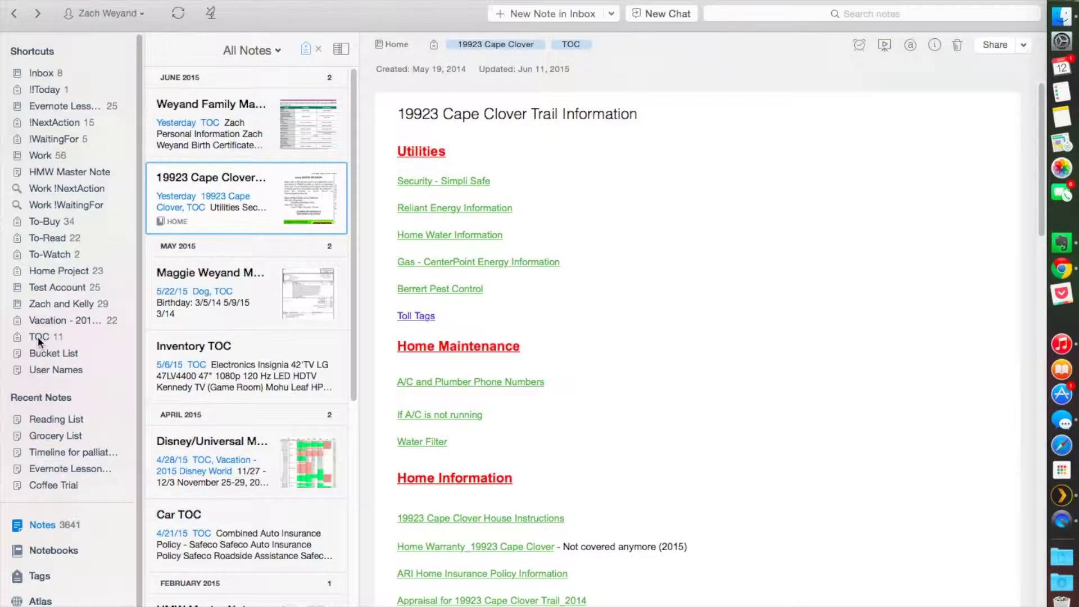
Step: Click through the family master, house, dog and Disney/Universal trip notes, ending on Inventory TOC
left_click(308, 113)
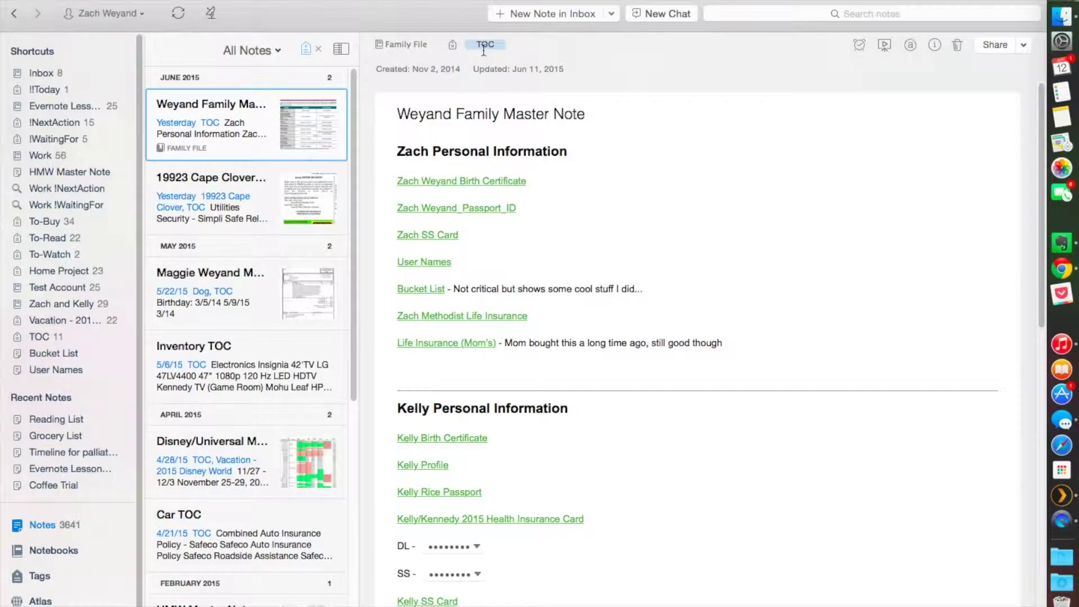
left_click(45, 337)
left_click(184, 225)
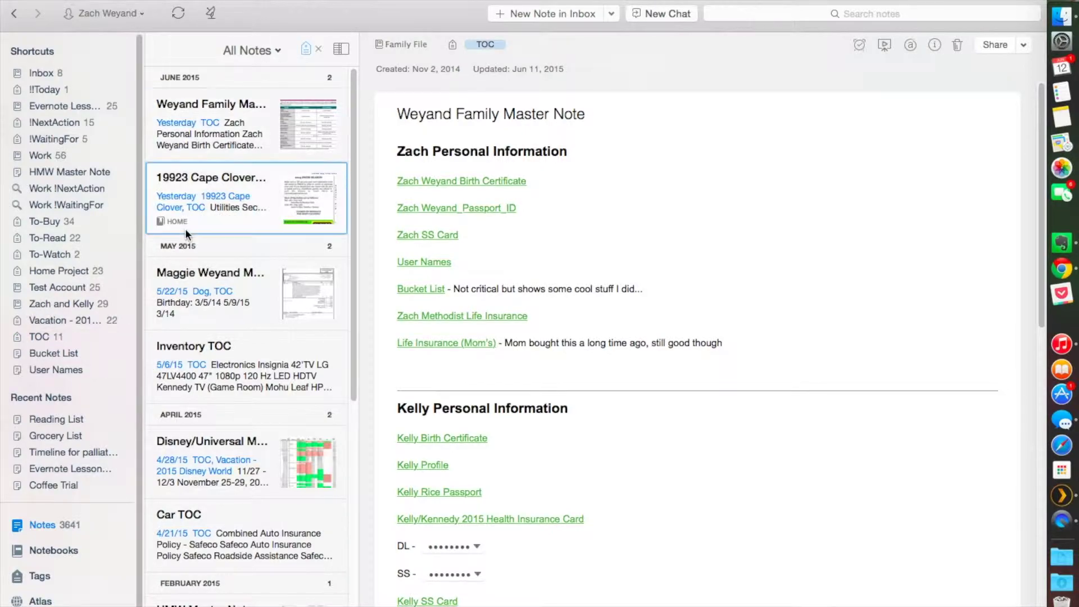
left_click(214, 326)
left_click(214, 371)
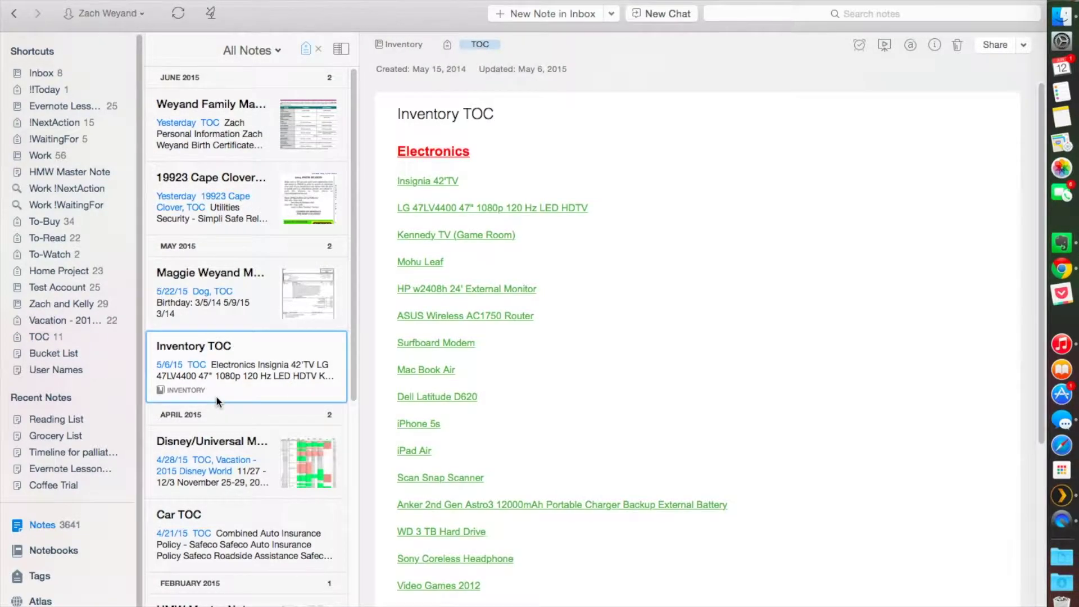
left_click(234, 448)
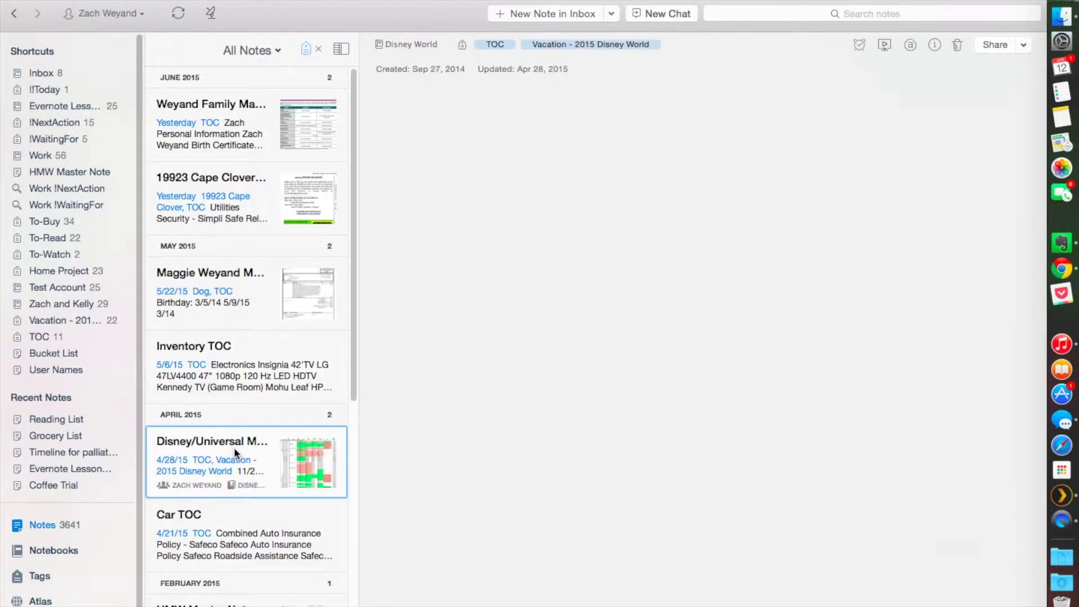
left_click(250, 365)
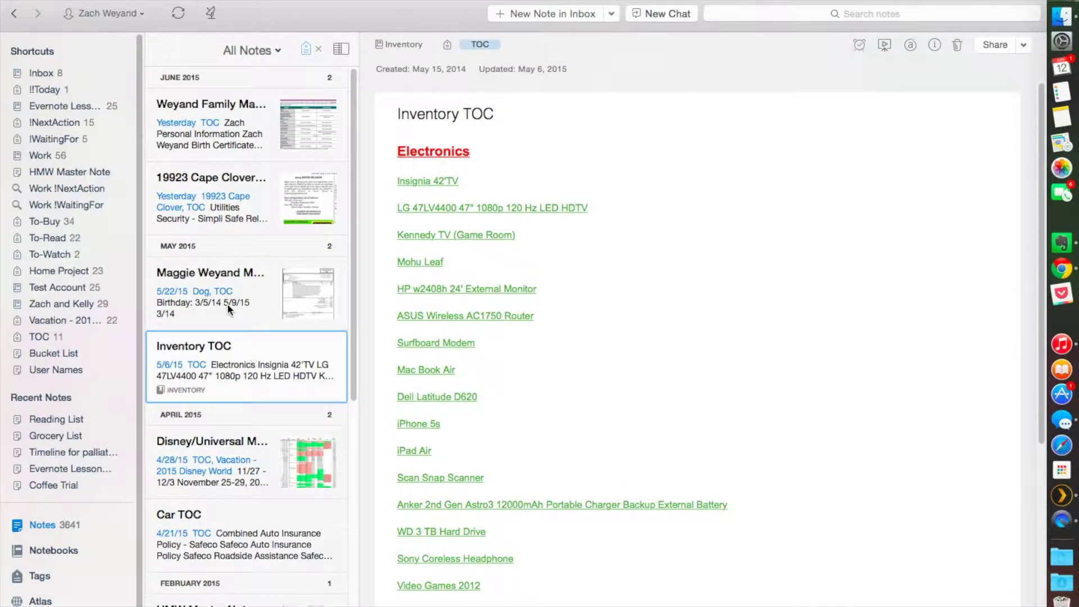